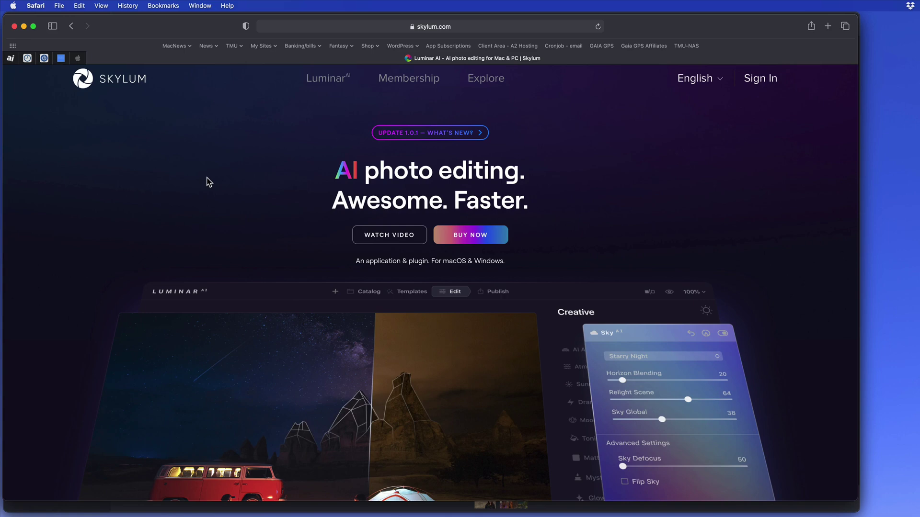
- Scroll down the Skylum Luminar AI product page toward the what's-new link
{"action": "scroll", "coordinate": [208, 182], "scroll_direction": "down", "scroll_amount": 10}
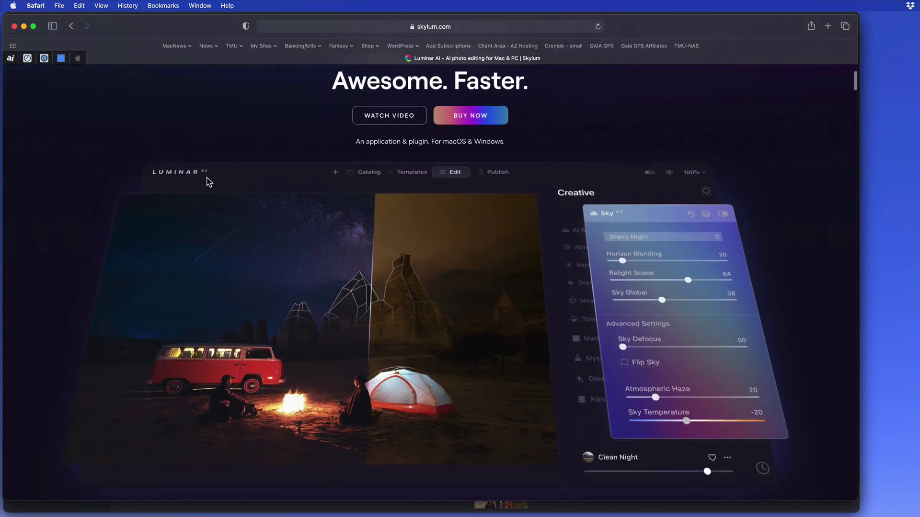
{"action": "scroll", "coordinate": [209, 182], "scroll_direction": "down", "scroll_amount": 5}
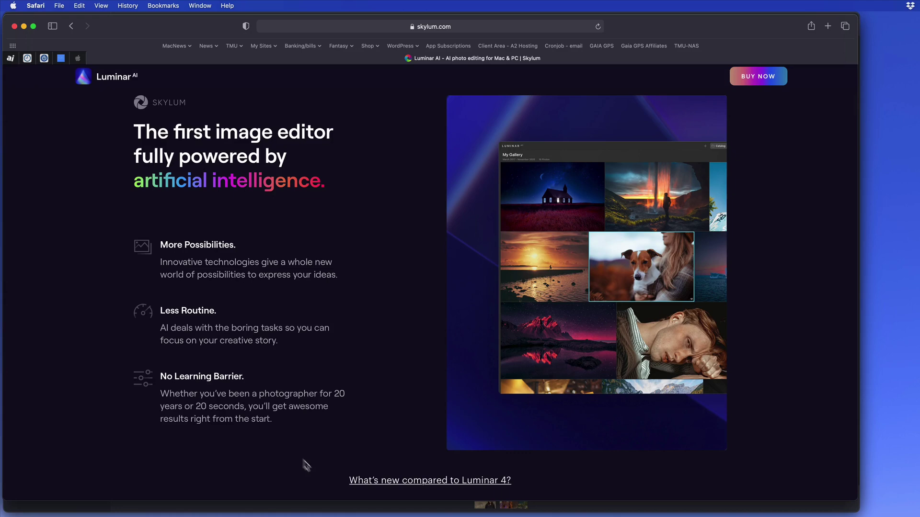
- Read through the 'What's new compared to Luminar 4?' overview, then close it
{"action": "left_click", "coordinate": [430, 481]}
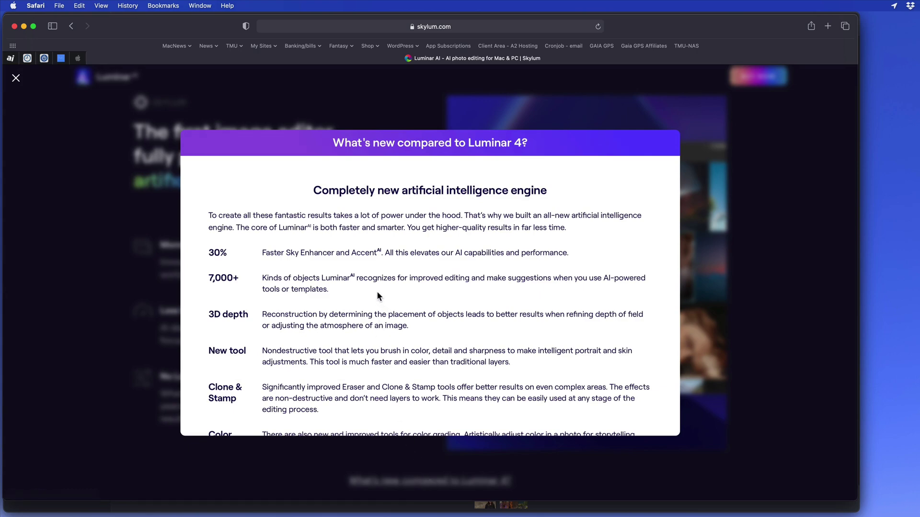
{"action": "scroll", "coordinate": [377, 295], "scroll_direction": "down", "scroll_amount": 3}
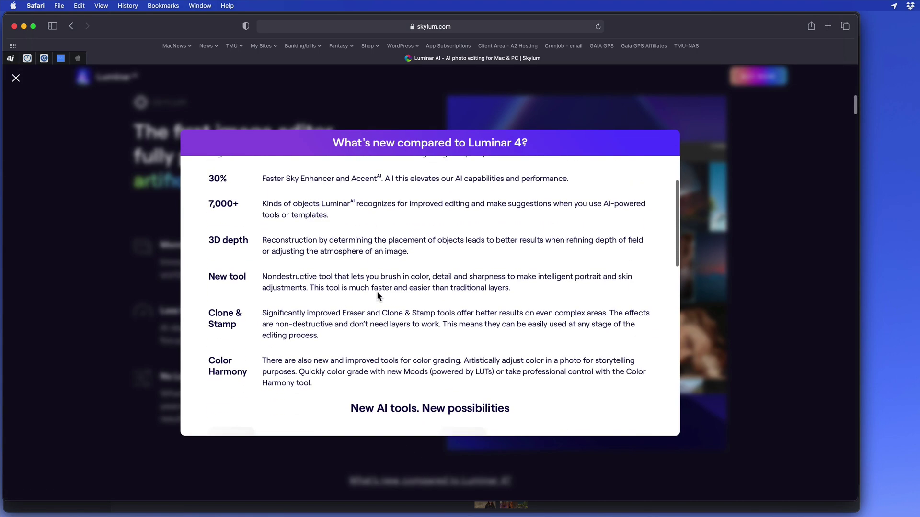
{"action": "scroll", "coordinate": [377, 291], "scroll_direction": "down", "scroll_amount": 5}
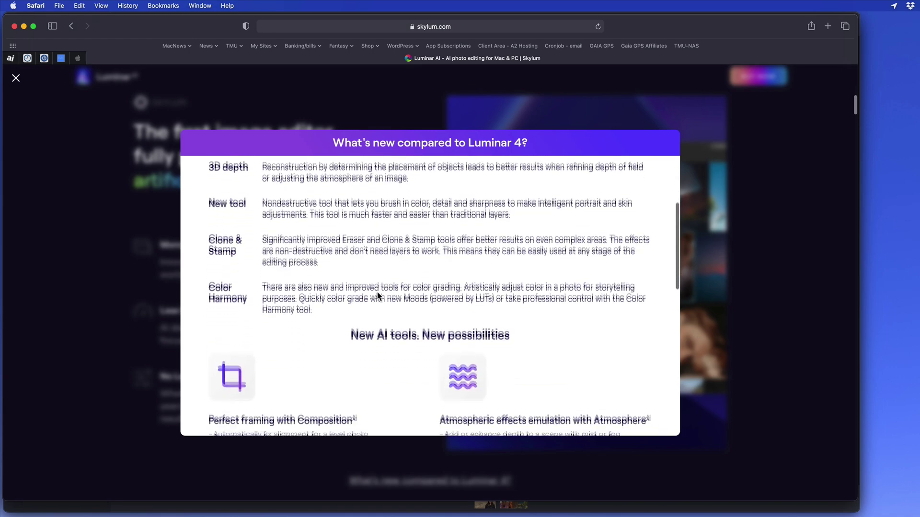
{"action": "scroll", "coordinate": [376, 291], "scroll_direction": "down", "scroll_amount": 5}
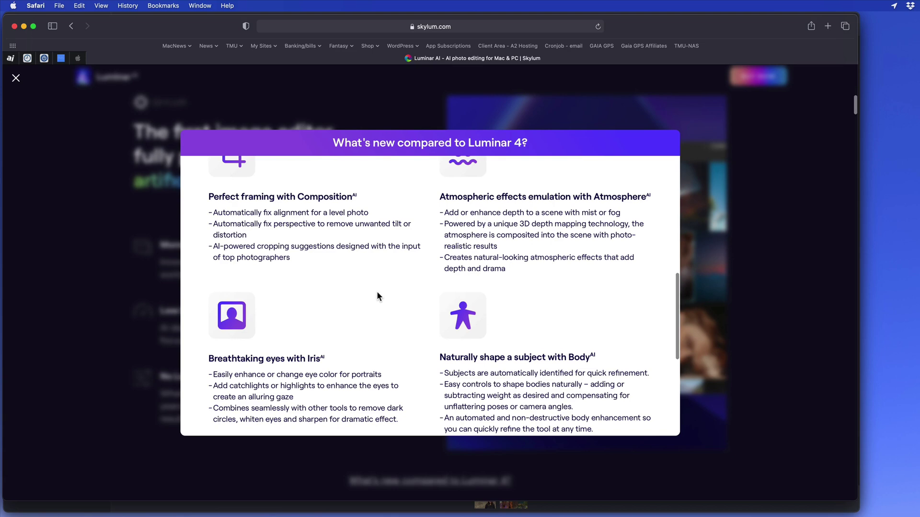
{"action": "left_click", "coordinate": [305, 92]}
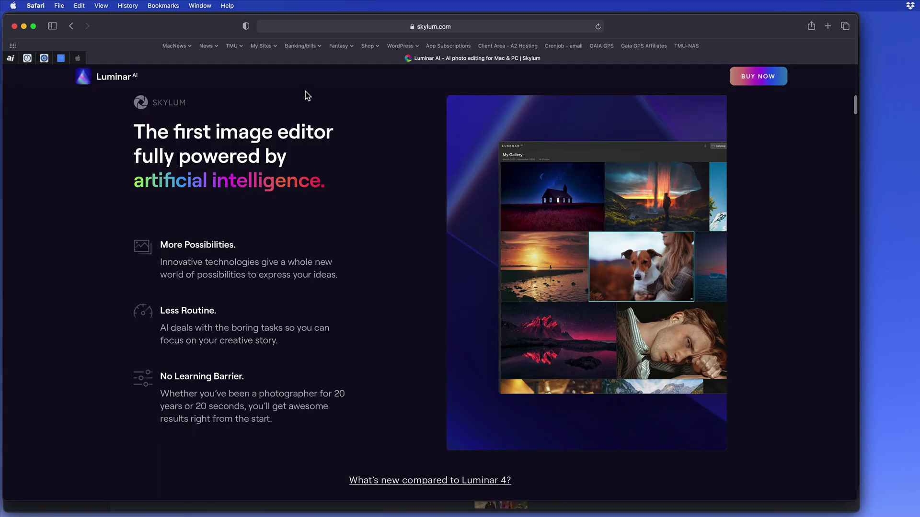
- Switch to Photos, edit the autumn 'Garden City' portrait, and show its editing extensions
{"action": "key", "text": "super+Tab"}
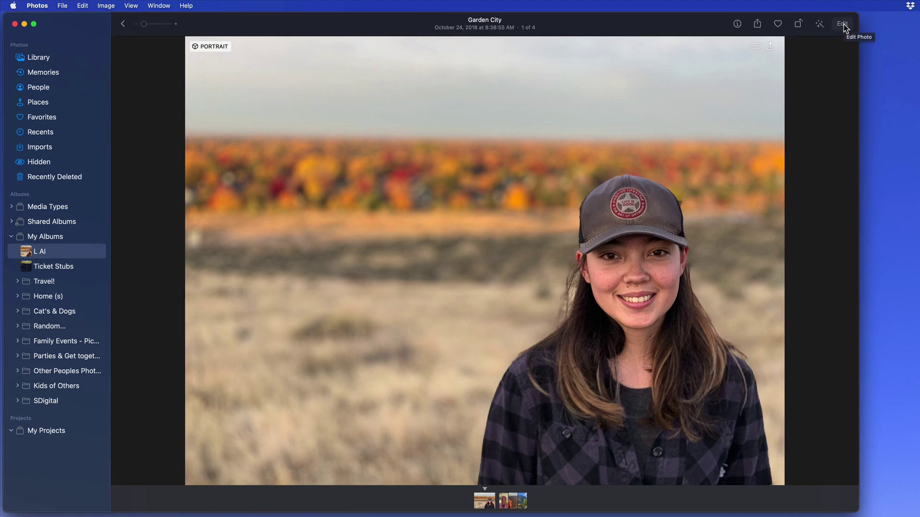
{"action": "left_click", "coordinate": [843, 24]}
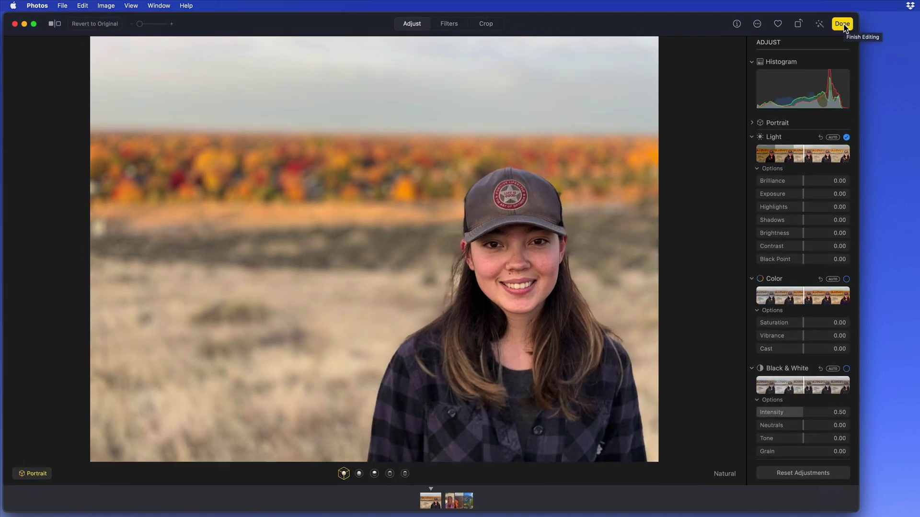
{"action": "left_click", "coordinate": [758, 25]}
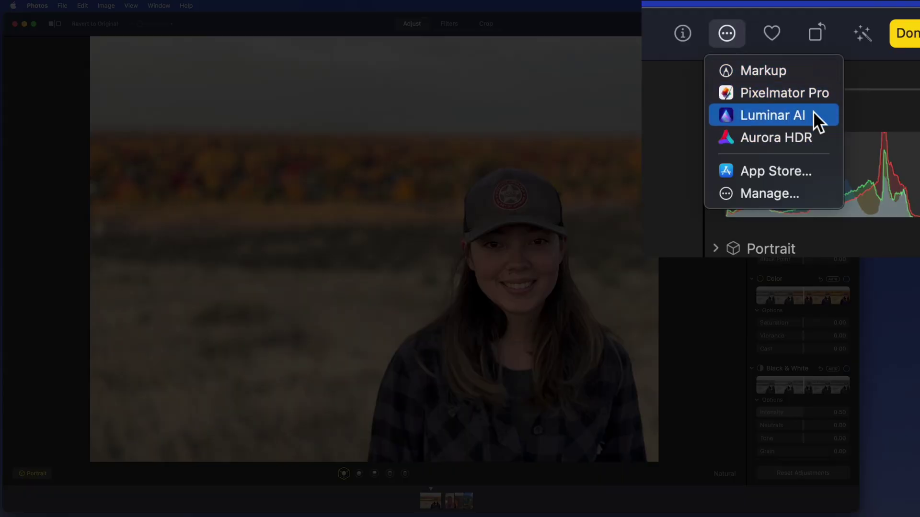
- Send the portrait to Luminar AI and open the Experimental collection under For This Photo
{"action": "left_click", "coordinate": [813, 111]}
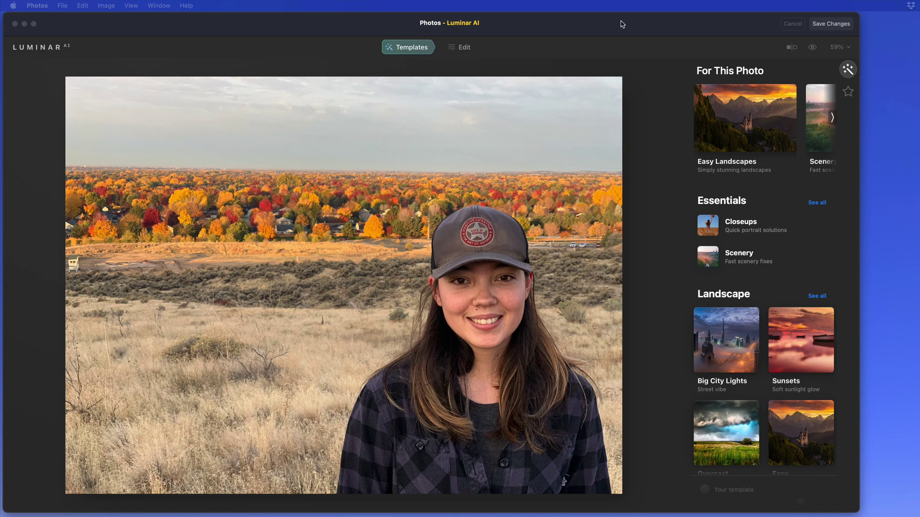
{"action": "left_click", "coordinate": [623, 26]}
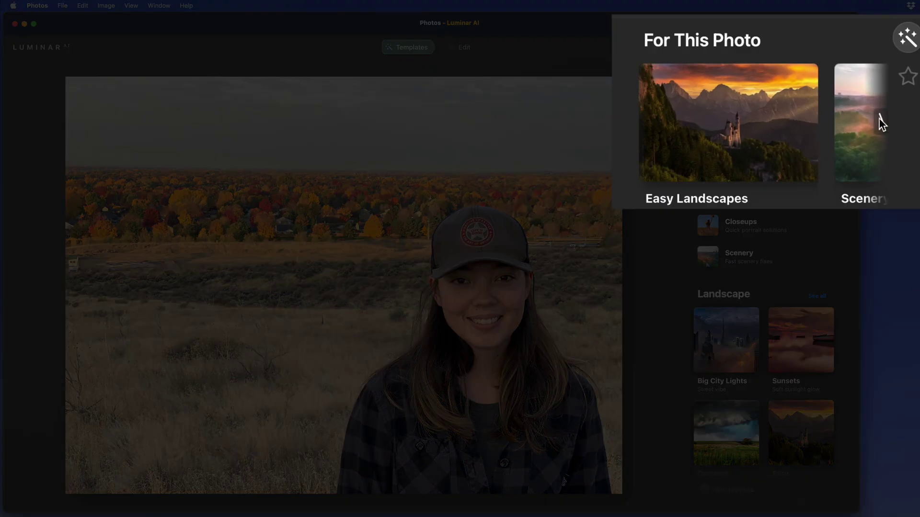
{"action": "left_click", "coordinate": [880, 121]}
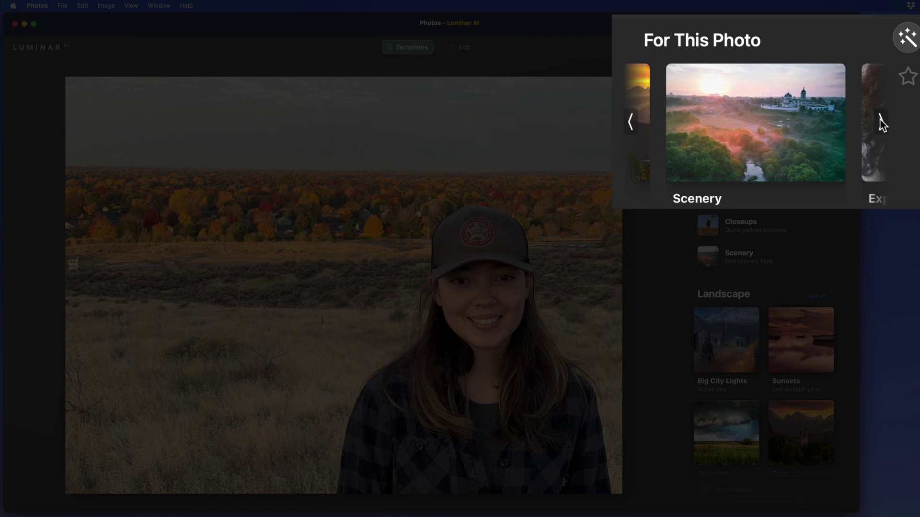
{"action": "left_click", "coordinate": [881, 123]}
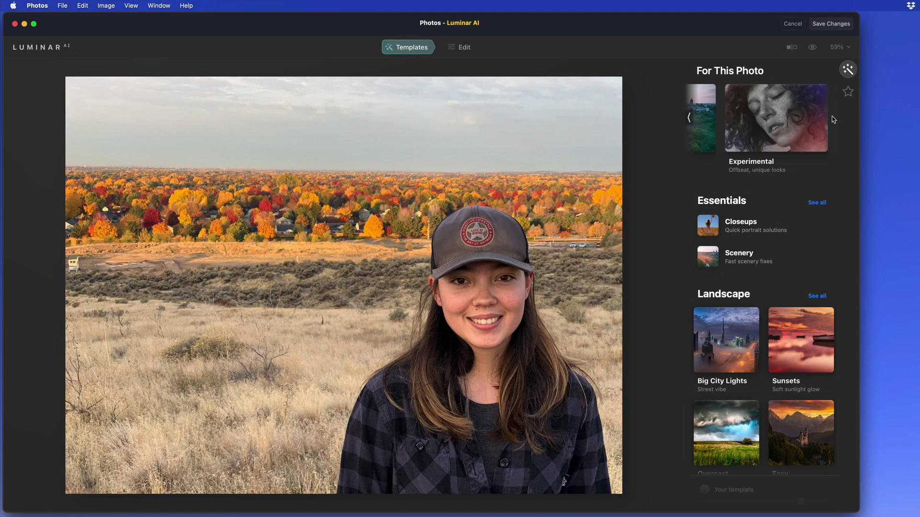
{"action": "left_click", "coordinate": [791, 125]}
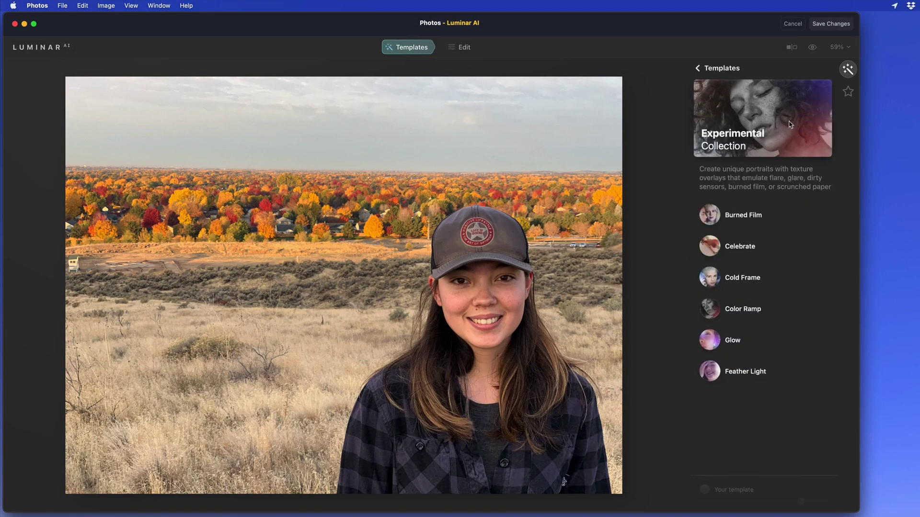
- Apply Burned Film and compare it with the original using the Before/After split view
{"action": "left_click", "coordinate": [789, 215]}
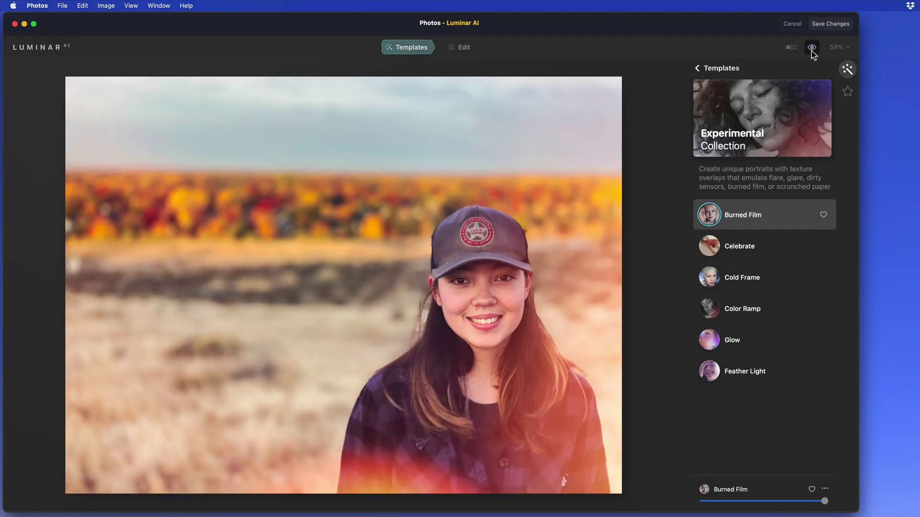
{"action": "left_click", "coordinate": [811, 51]}
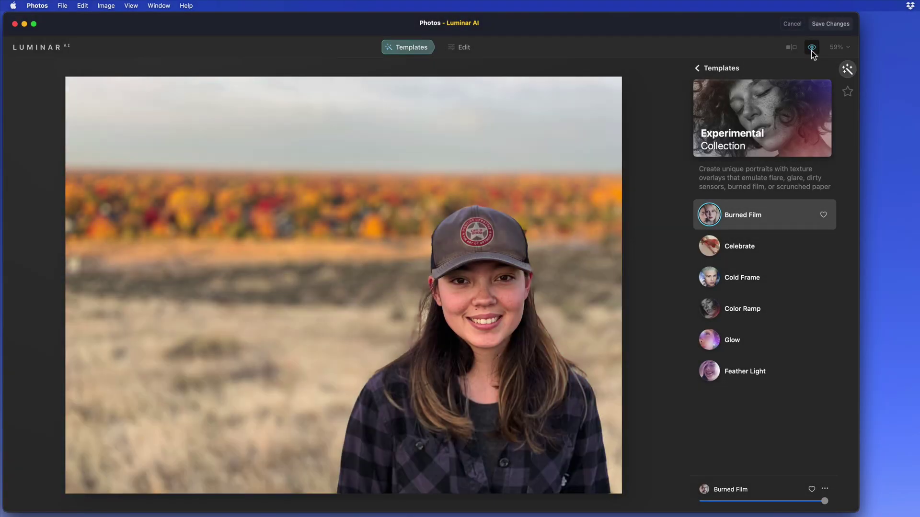
{"action": "left_click", "coordinate": [790, 47]}
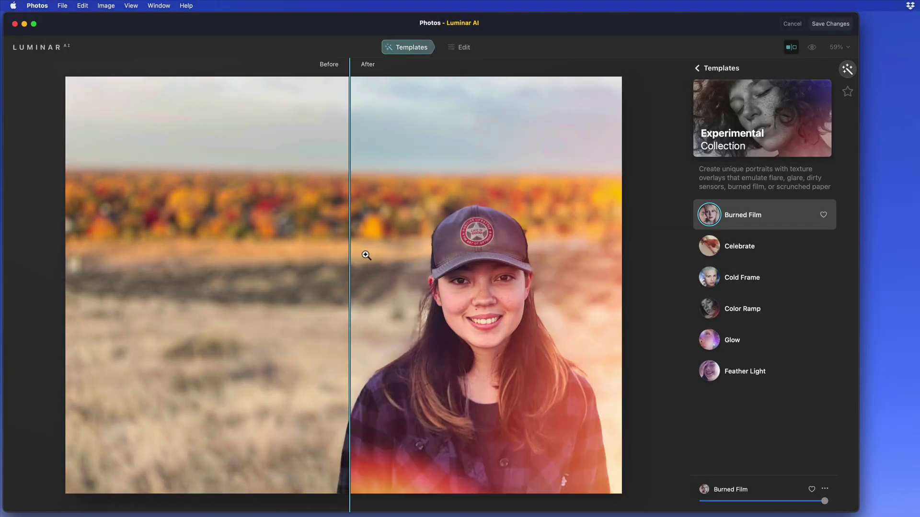
{"action": "mouse_move", "coordinate": [349, 261]}
{"action": "left_mouse_down"}
{"action": "mouse_move", "coordinate": [497, 261]}
{"action": "mouse_move", "coordinate": [344, 267]}
{"action": "left_mouse_up"}
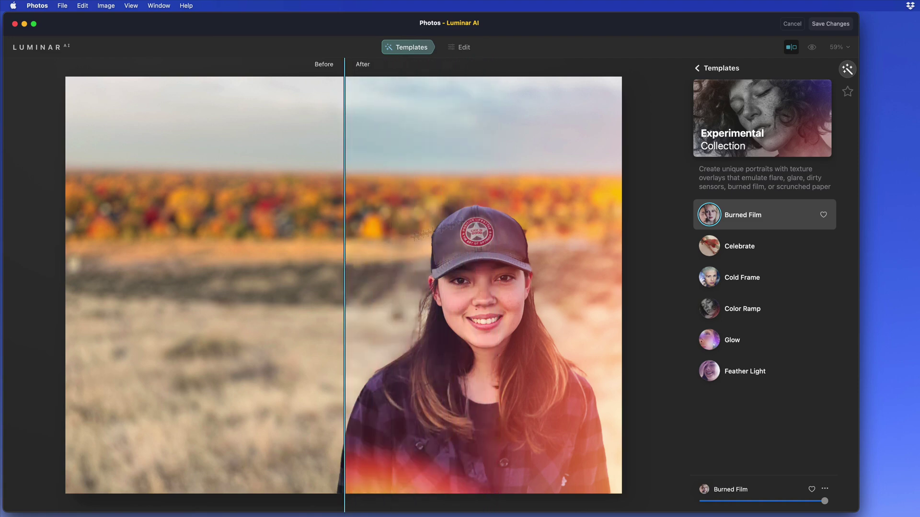
- Tone down Burned Film slightly, add it to Favorites, and return to Experimental templates
{"action": "left_click", "coordinate": [791, 47]}
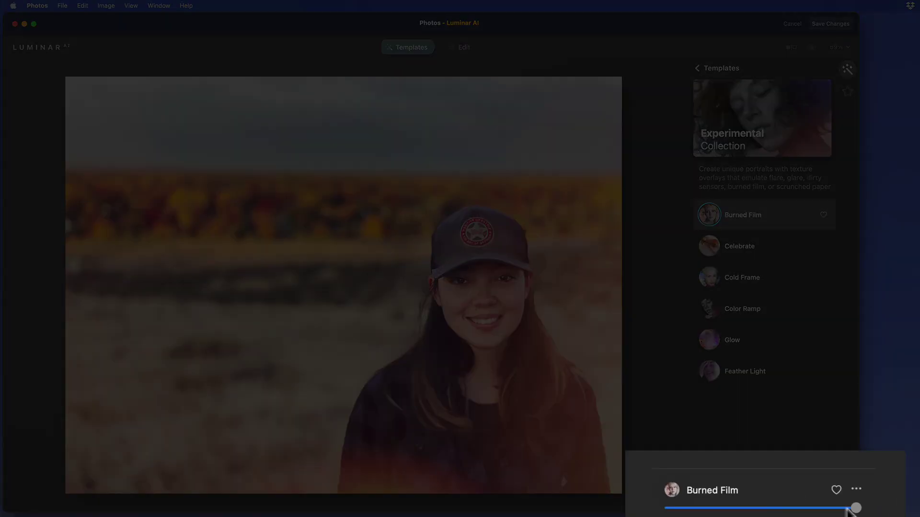
{"action": "mouse_move", "coordinate": [855, 508]}
{"action": "left_mouse_down"}
{"action": "mouse_move", "coordinate": [746, 506]}
{"action": "mouse_move", "coordinate": [811, 503]}
{"action": "mouse_move", "coordinate": [750, 508]}
{"action": "mouse_move", "coordinate": [801, 504]}
{"action": "left_mouse_up"}
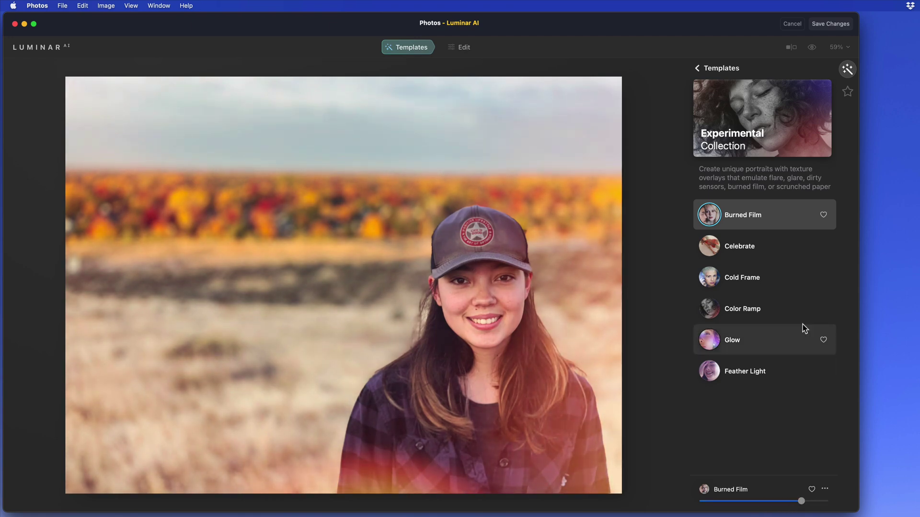
{"action": "left_click", "coordinate": [812, 489]}
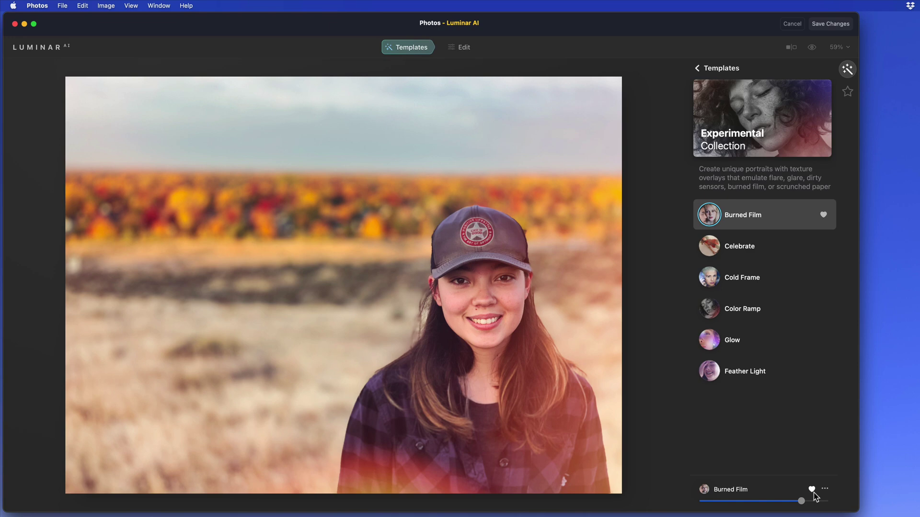
{"action": "left_click", "coordinate": [848, 93]}
{"action": "left_click", "coordinate": [689, 96]}
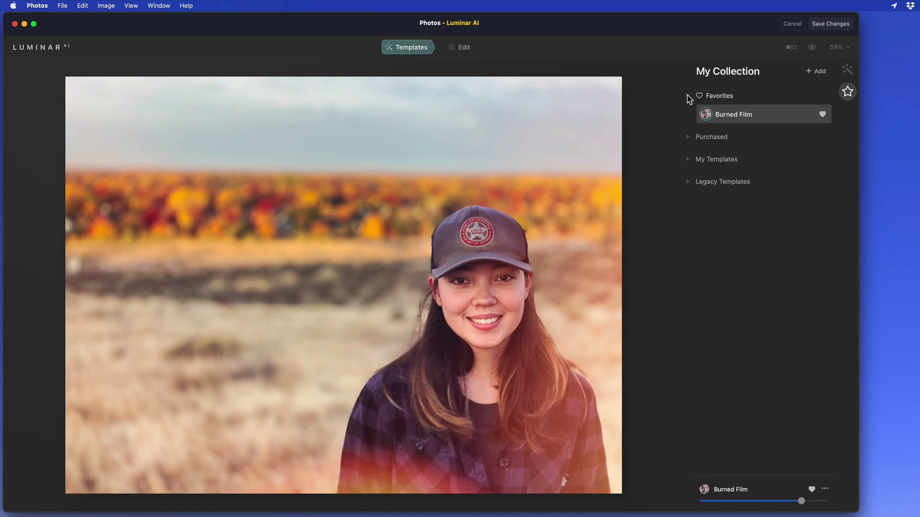
{"action": "left_click", "coordinate": [846, 71]}
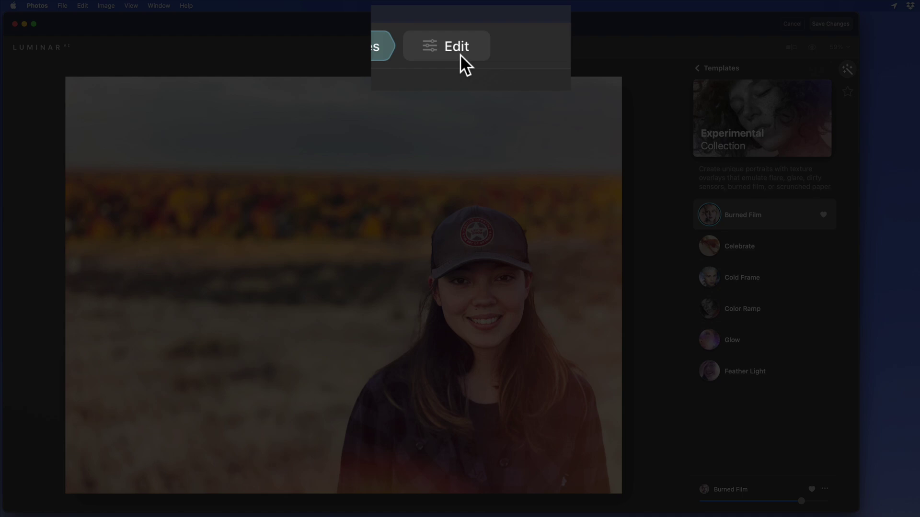
- In the Edit tools, lower Details > Medium Details to -14
{"action": "left_click", "coordinate": [461, 48]}
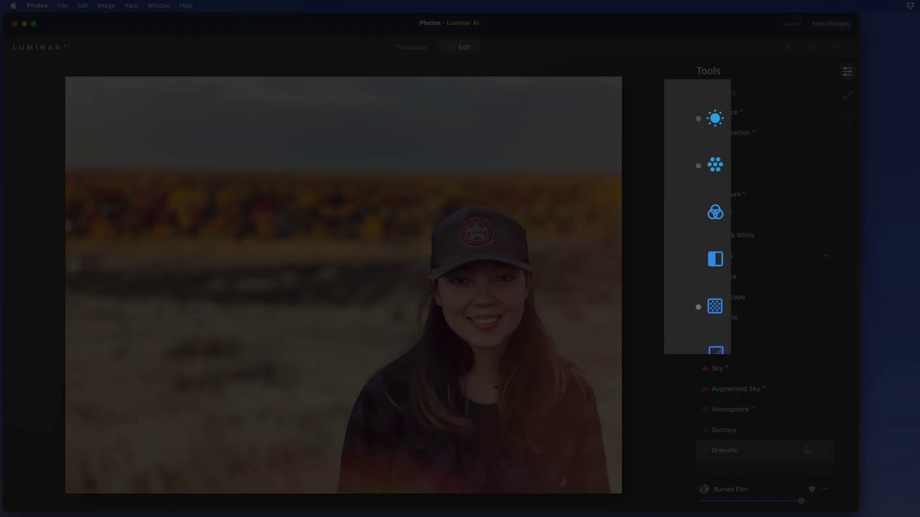
{"action": "left_click", "coordinate": [721, 256]}
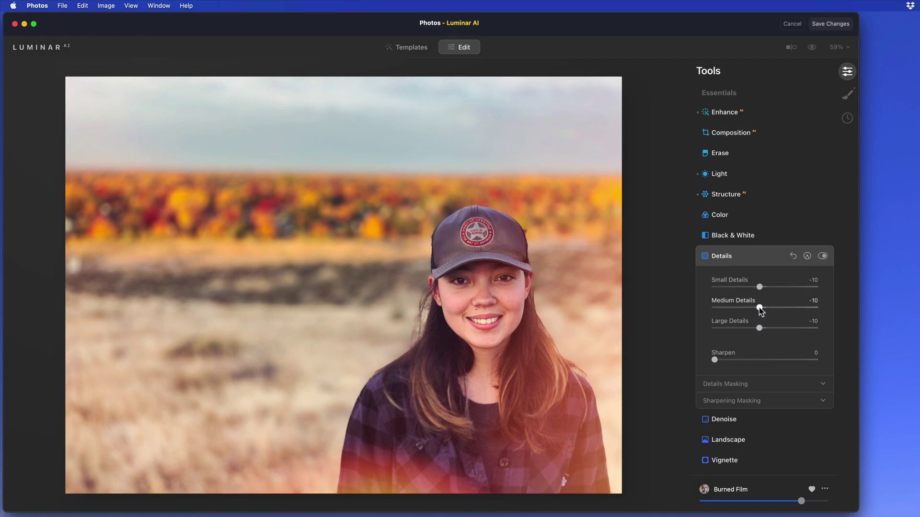
{"action": "mouse_move", "coordinate": [759, 308]}
{"action": "left_mouse_down"}
{"action": "mouse_move", "coordinate": [748, 308]}
{"action": "mouse_move", "coordinate": [757, 309]}
{"action": "left_mouse_up"}
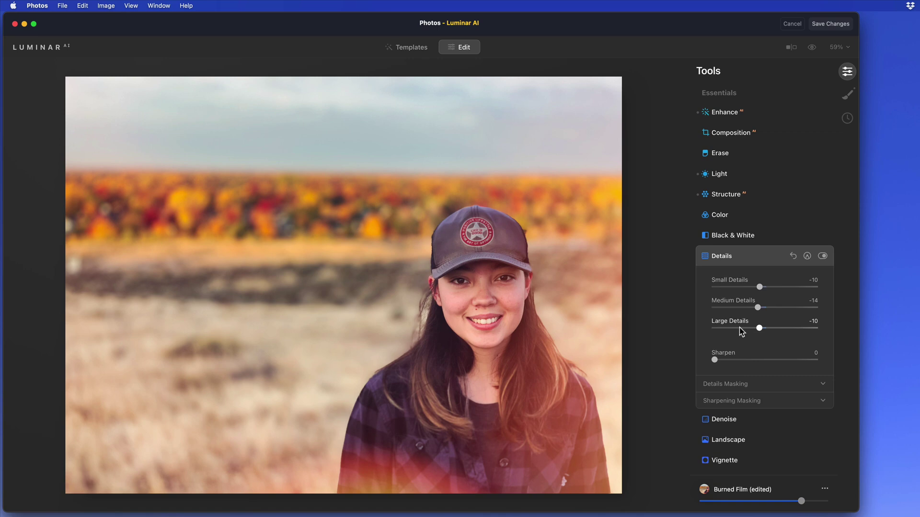
{"action": "scroll", "coordinate": [704, 333], "scroll_direction": "down", "scroll_amount": 5}
{"action": "scroll", "coordinate": [704, 334], "scroll_direction": "down", "scroll_amount": 10}
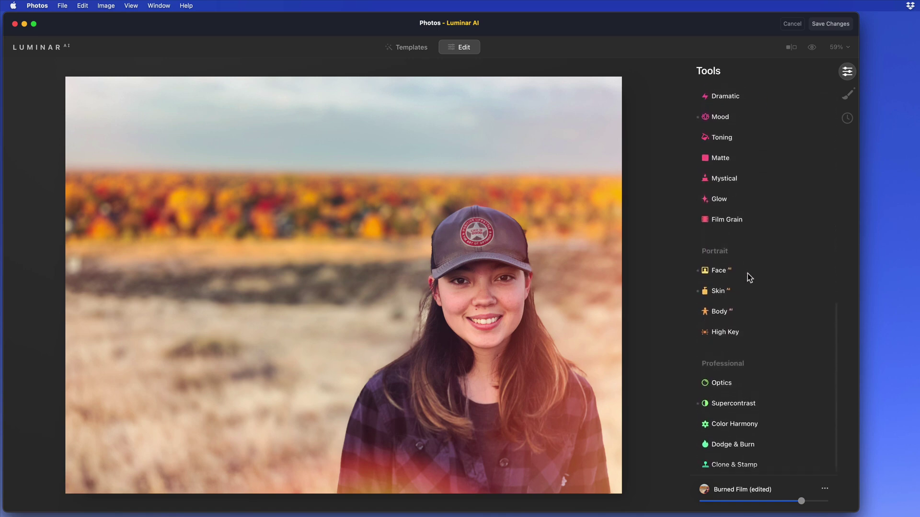
- In Face AI, try green and blue iris colours, then restore the original eye colour
{"action": "left_click", "coordinate": [747, 274]}
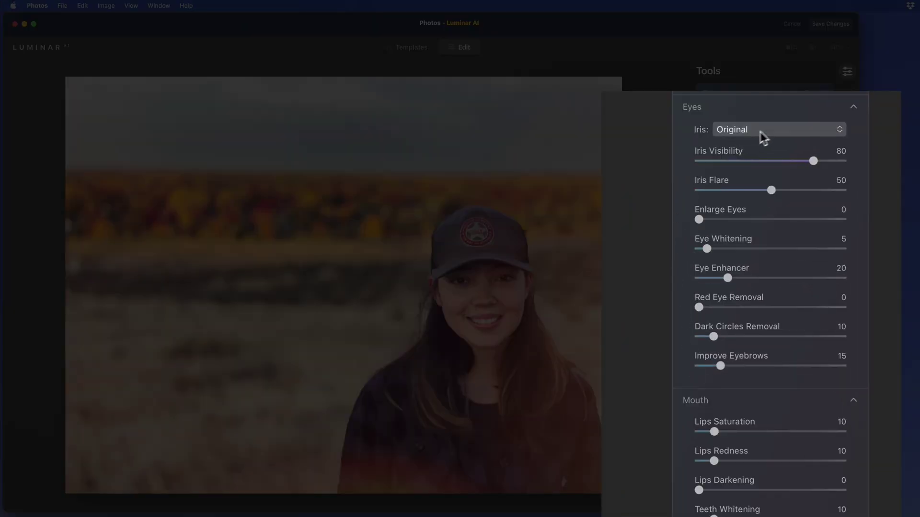
{"action": "left_click", "coordinate": [768, 130]}
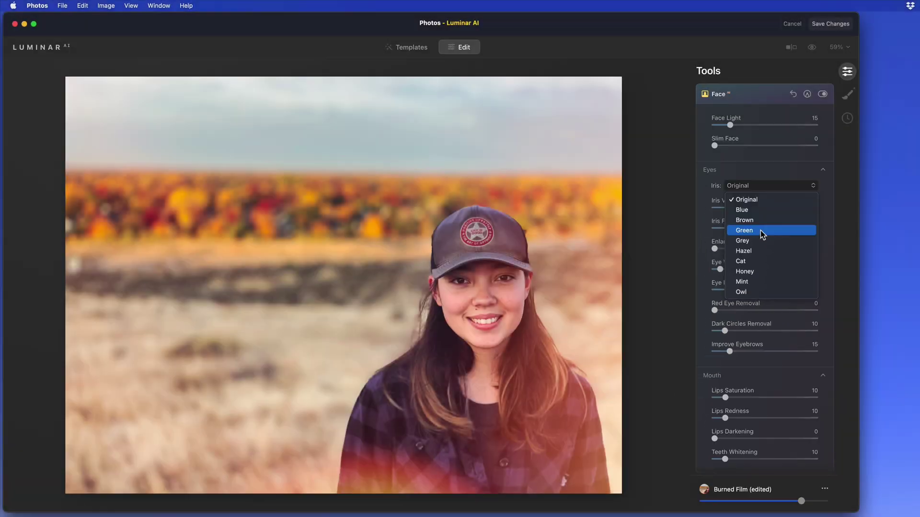
{"action": "left_click", "coordinate": [761, 230]}
{"action": "left_click", "coordinate": [501, 323]}
{"action": "left_click", "coordinate": [753, 186]}
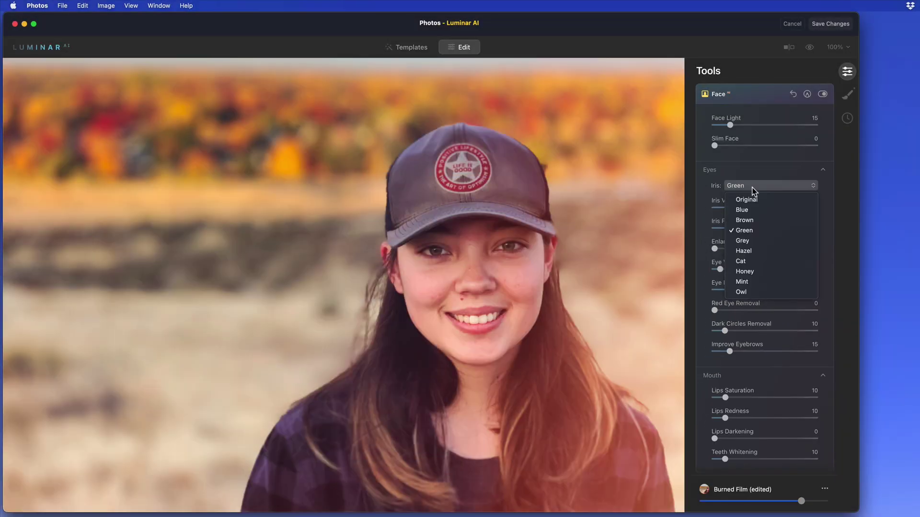
{"action": "left_click", "coordinate": [750, 211]}
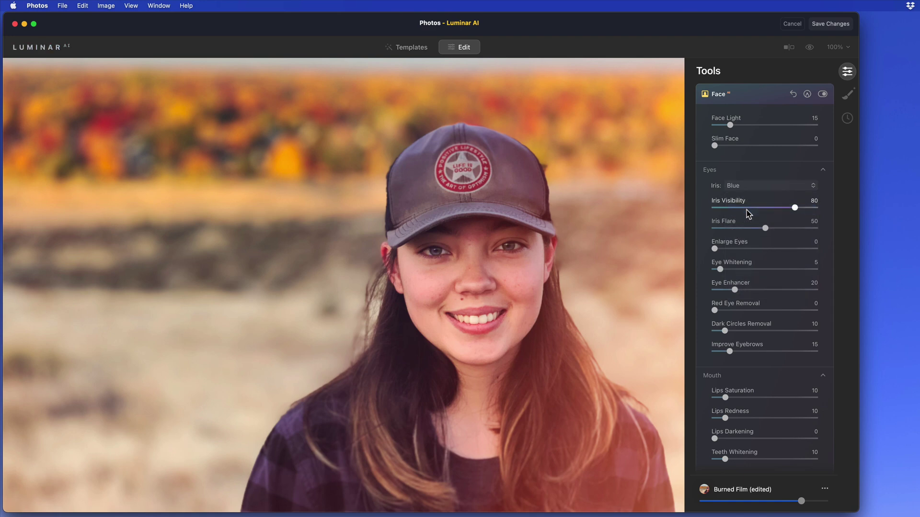
{"action": "left_click", "coordinate": [749, 187]}
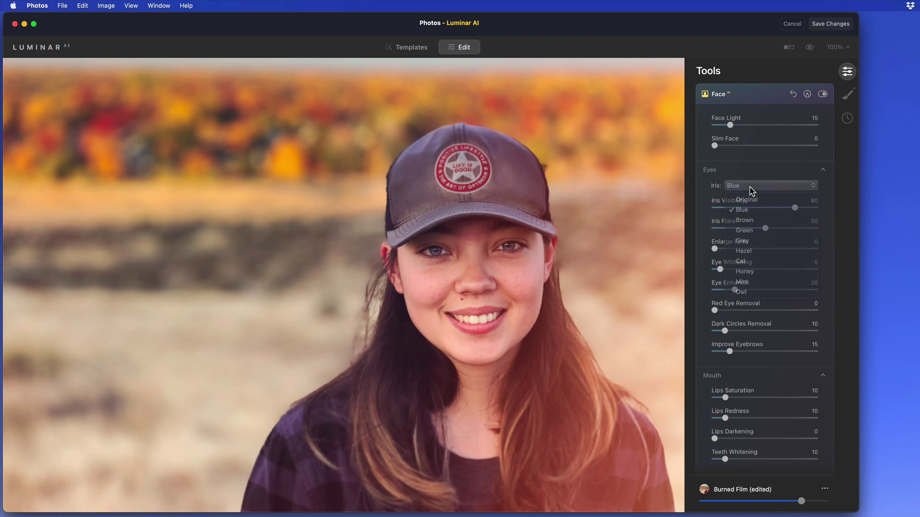
{"action": "left_click", "coordinate": [751, 200]}
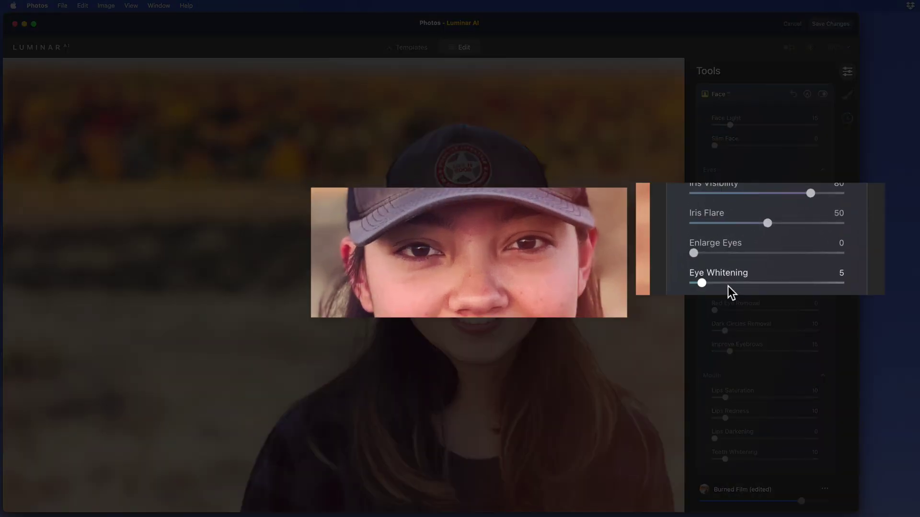
- Set Eye Whitening 48, Lips Saturation 35, Redness 25, Darkening 39, Teeth Whitening 55
{"action": "left_click", "coordinate": [752, 283]}
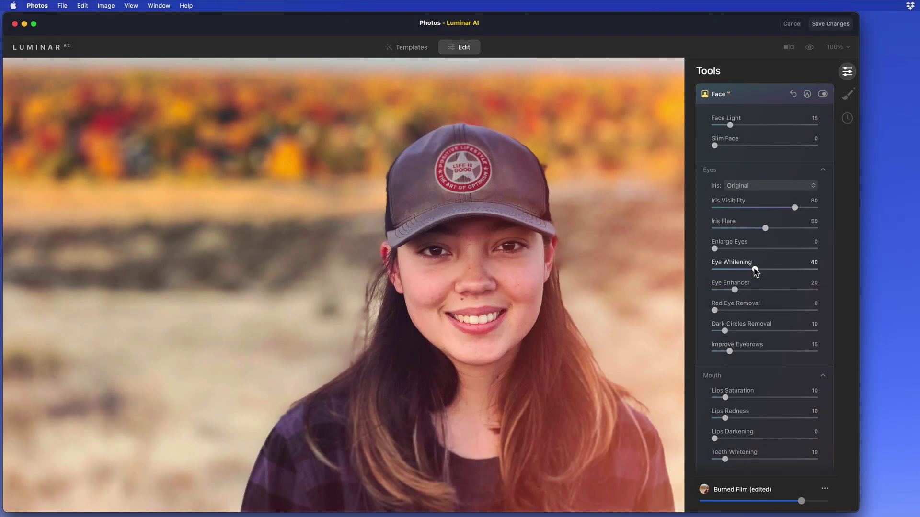
{"action": "left_click_drag", "start_coordinate": [756, 267], "coordinate": [762, 267]}
{"action": "scroll", "coordinate": [763, 271], "scroll_direction": "down", "scroll_amount": 5}
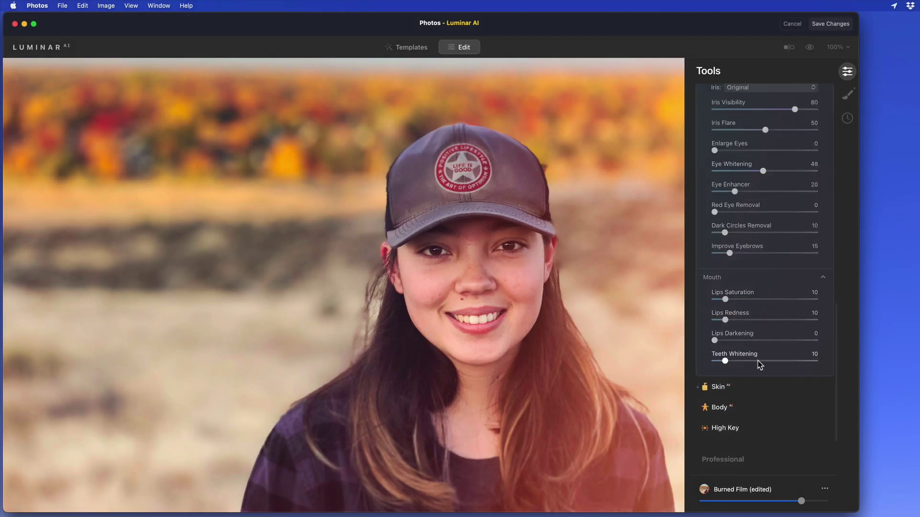
{"action": "left_click", "coordinate": [754, 341]}
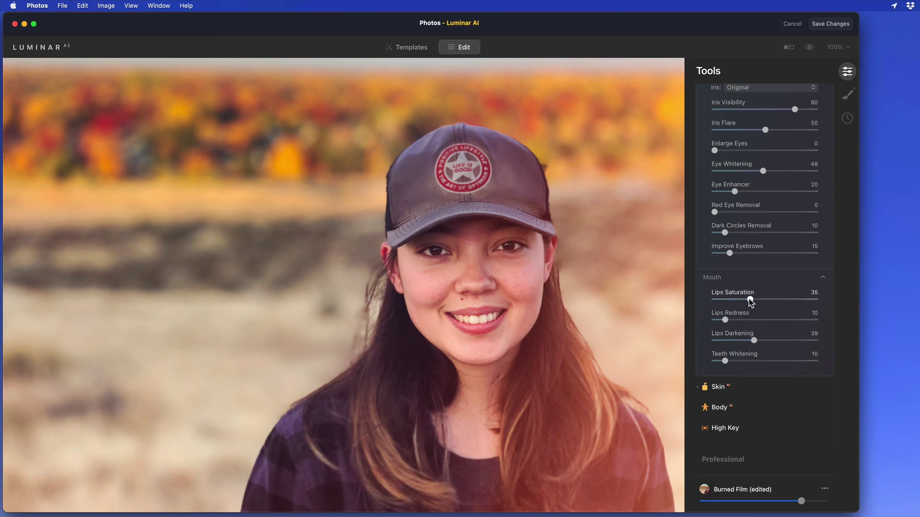
{"action": "left_click", "coordinate": [739, 320]}
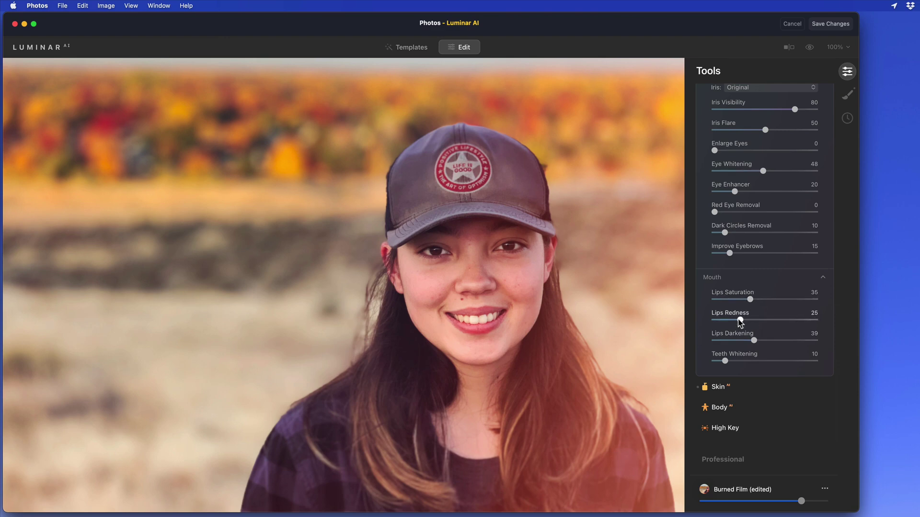
{"action": "left_click", "coordinate": [769, 361]}
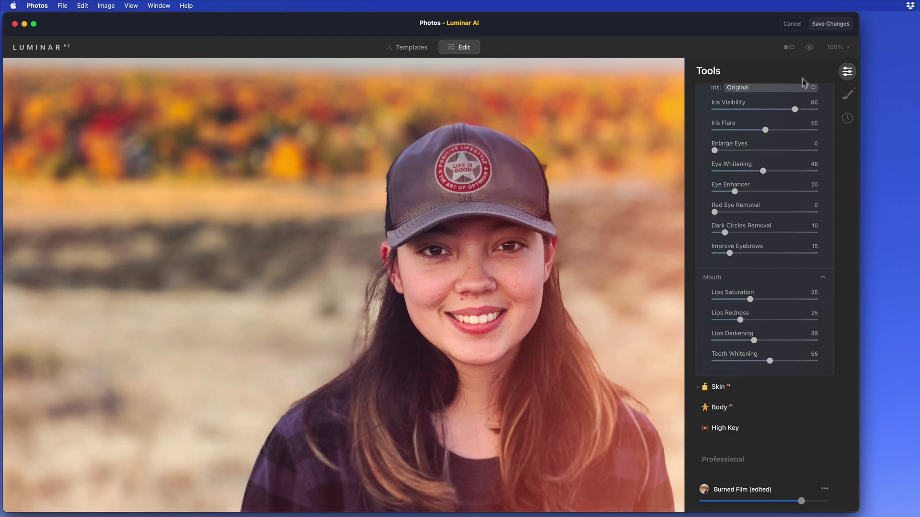
- Flip between the original and retouched portrait to compare the Face AI edits
{"action": "left_click", "coordinate": [809, 47]}
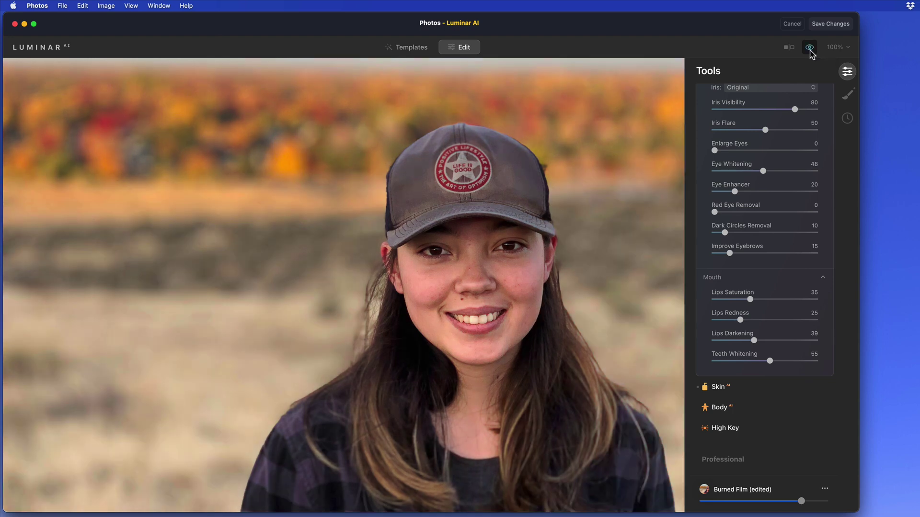
{"action": "left_click", "coordinate": [809, 48]}
{"action": "left_click", "coordinate": [809, 48]}
{"action": "left_click", "coordinate": [810, 48]}
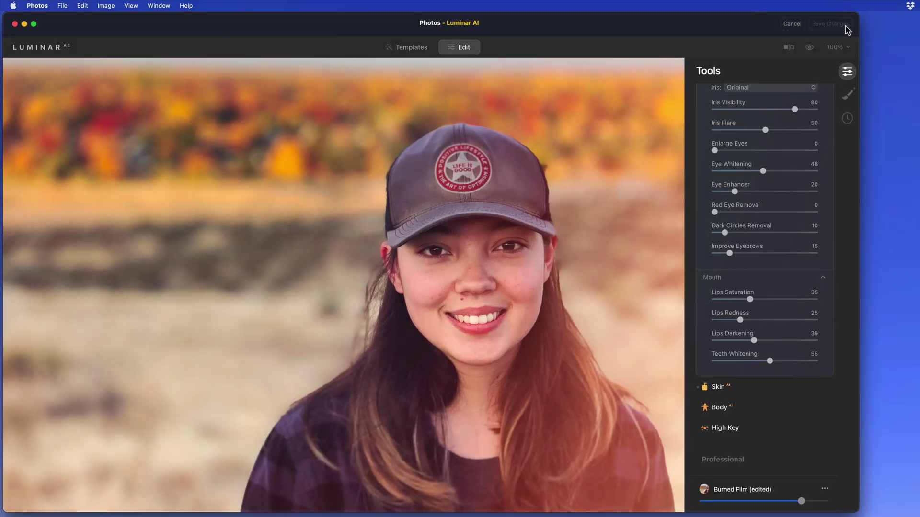
- Save the retouched portrait, then open the canyon photo in Luminar AI
{"action": "left_click", "coordinate": [842, 24]}
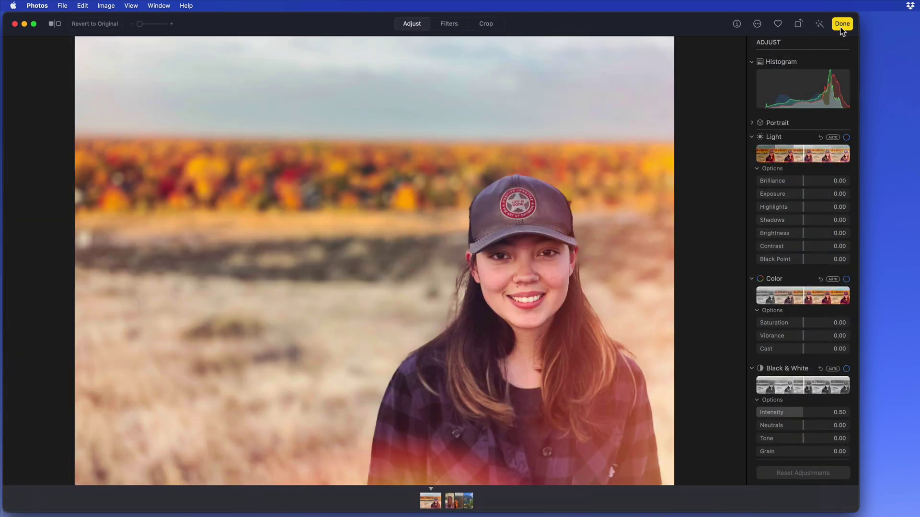
{"action": "left_click", "coordinate": [842, 25]}
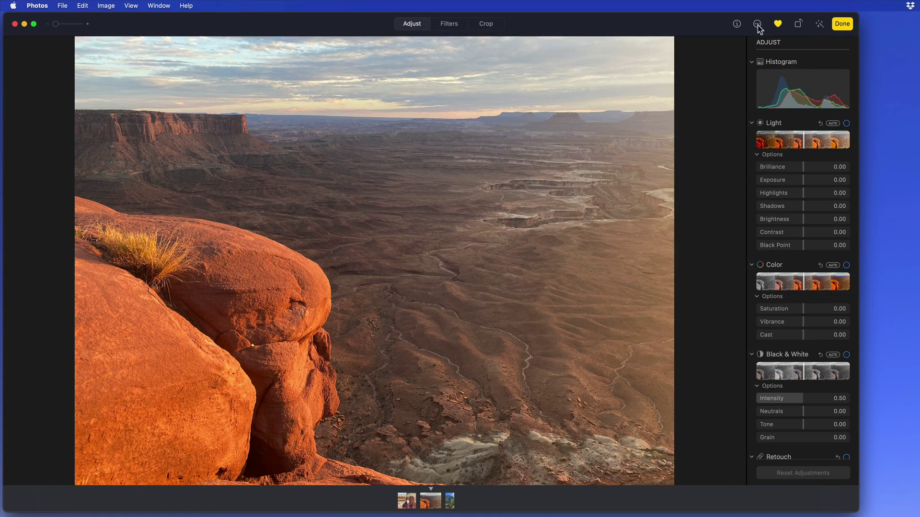
{"action": "left_click", "coordinate": [757, 26]}
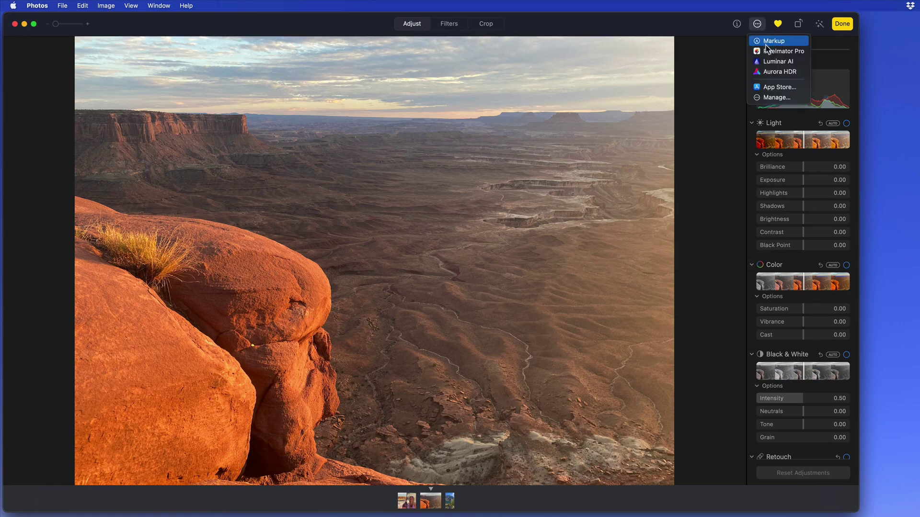
{"action": "left_click", "coordinate": [795, 63]}
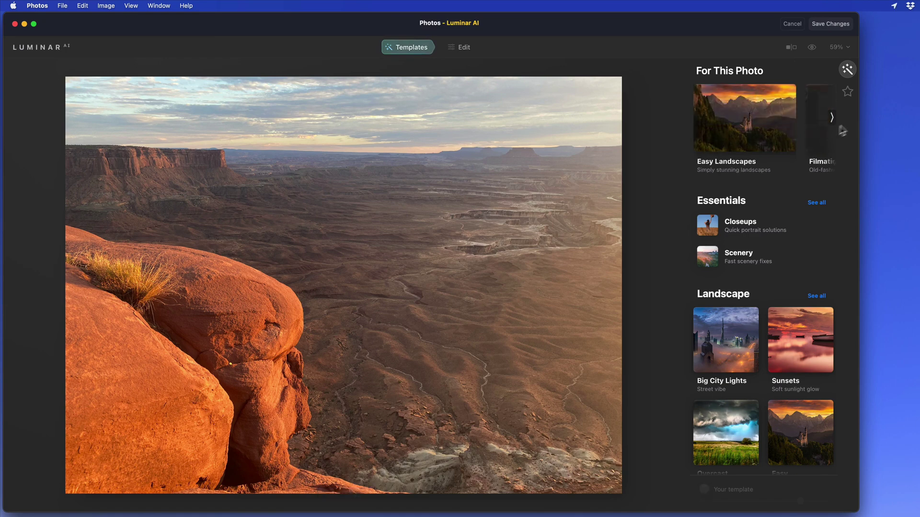
- Apply Easy Landscapes' Sunset template to the canyon and reduce its strength to about 60%
{"action": "left_click", "coordinate": [832, 117]}
{"action": "left_click", "coordinate": [833, 118]}
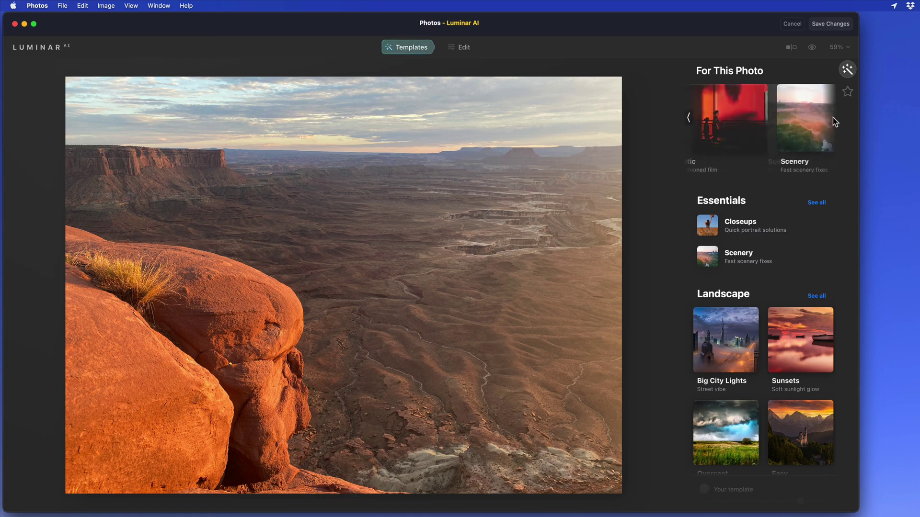
{"action": "left_click", "coordinate": [688, 118]}
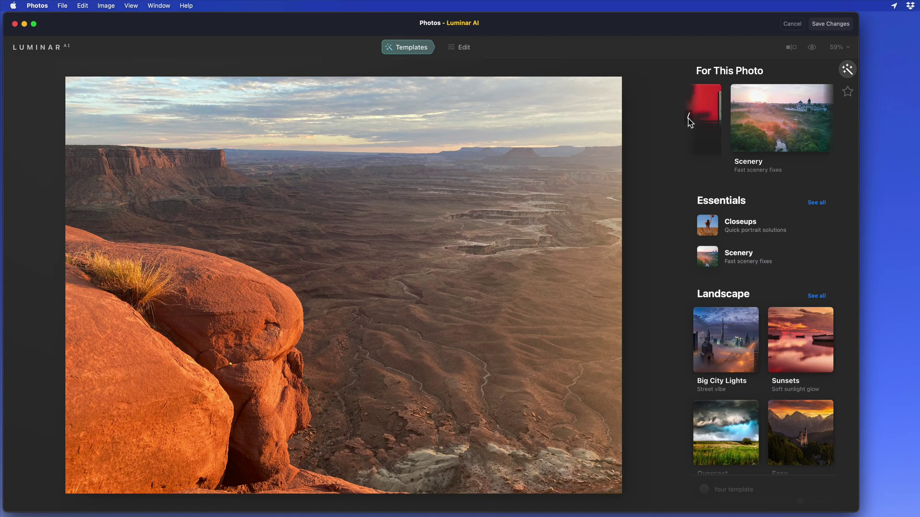
{"action": "left_click", "coordinate": [688, 119]}
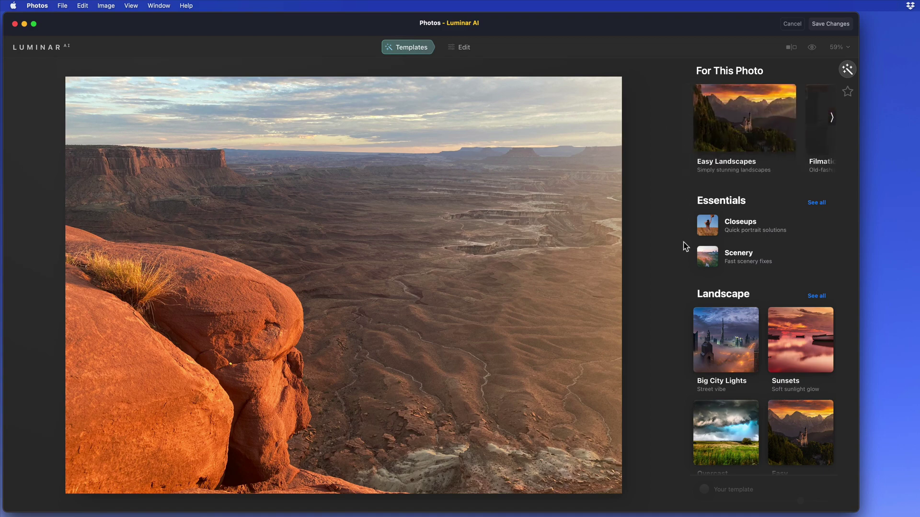
{"action": "scroll", "coordinate": [723, 296], "scroll_direction": "down", "scroll_amount": 5}
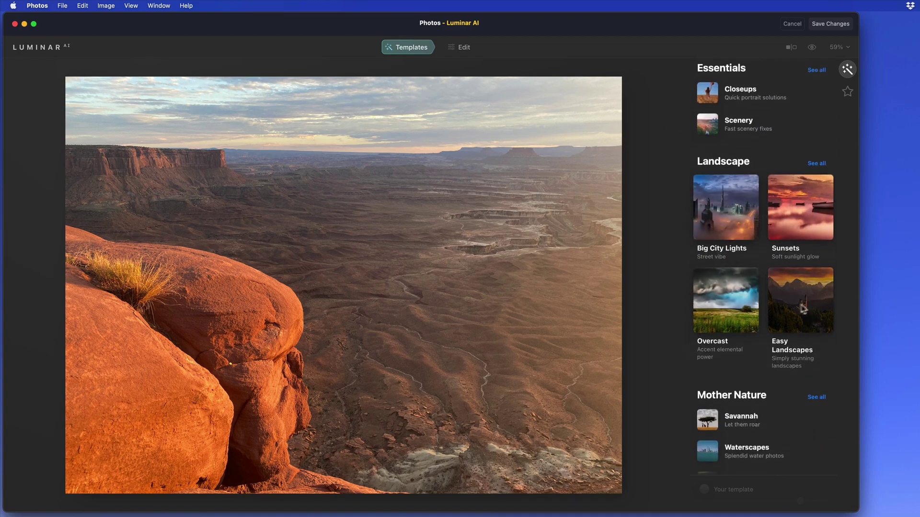
{"action": "scroll", "coordinate": [731, 217], "scroll_direction": "up", "scroll_amount": 5}
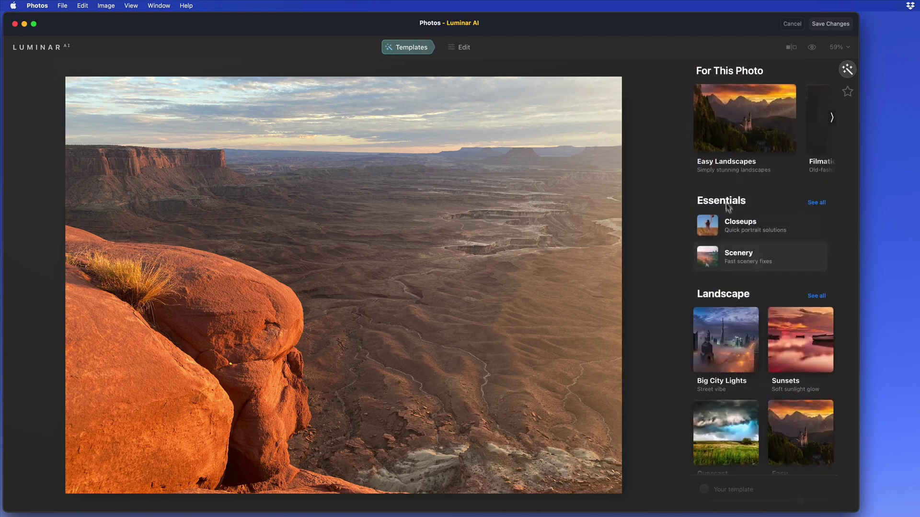
{"action": "left_click", "coordinate": [735, 134]}
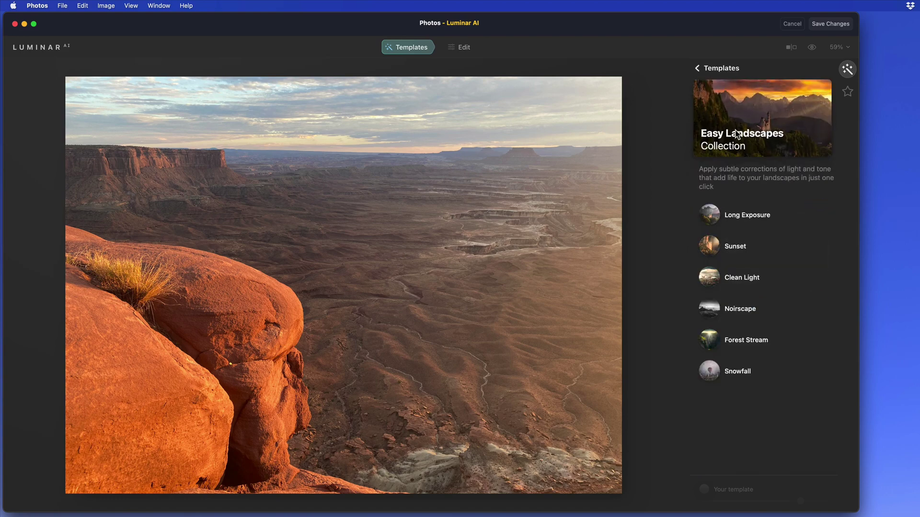
{"action": "left_click", "coordinate": [764, 249]}
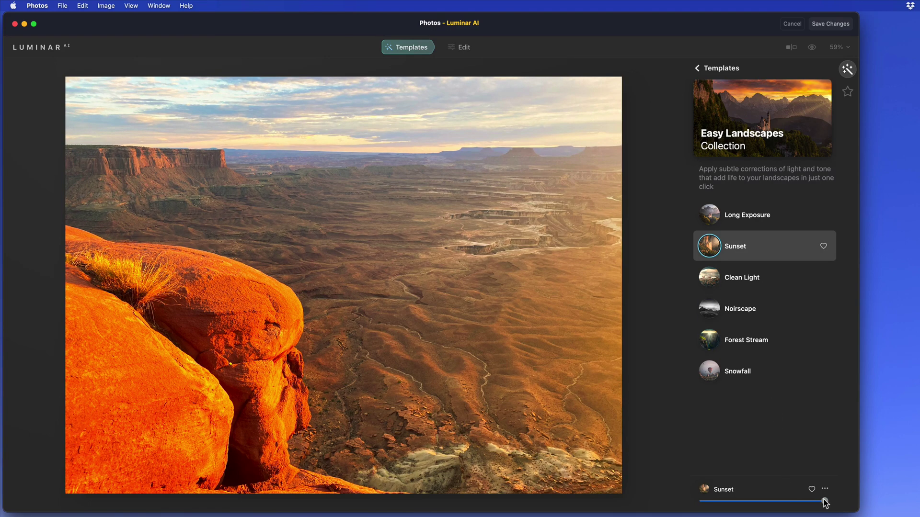
{"action": "left_click_drag", "start_coordinate": [824, 502], "coordinate": [788, 503]}
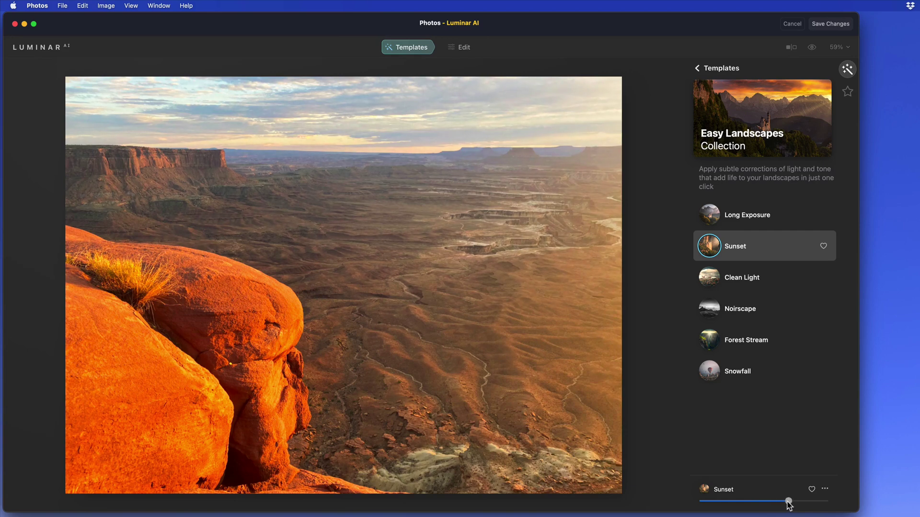
- Switch to the Edit tools and expand the Sky replacement settings
{"action": "left_click", "coordinate": [465, 48]}
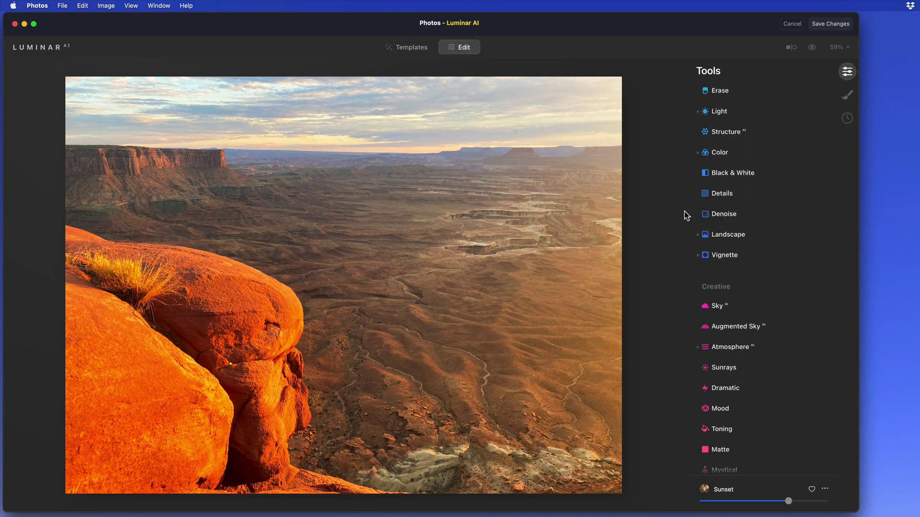
{"action": "scroll", "coordinate": [725, 220], "scroll_direction": "down", "scroll_amount": 1}
{"action": "scroll", "coordinate": [725, 220], "scroll_direction": "up", "scroll_amount": 2}
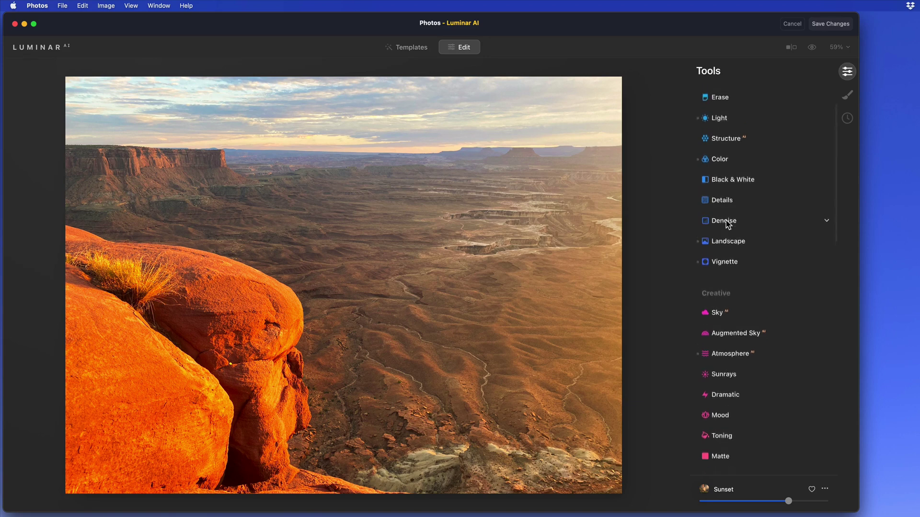
{"action": "scroll", "coordinate": [726, 222], "scroll_direction": "down", "scroll_amount": 4}
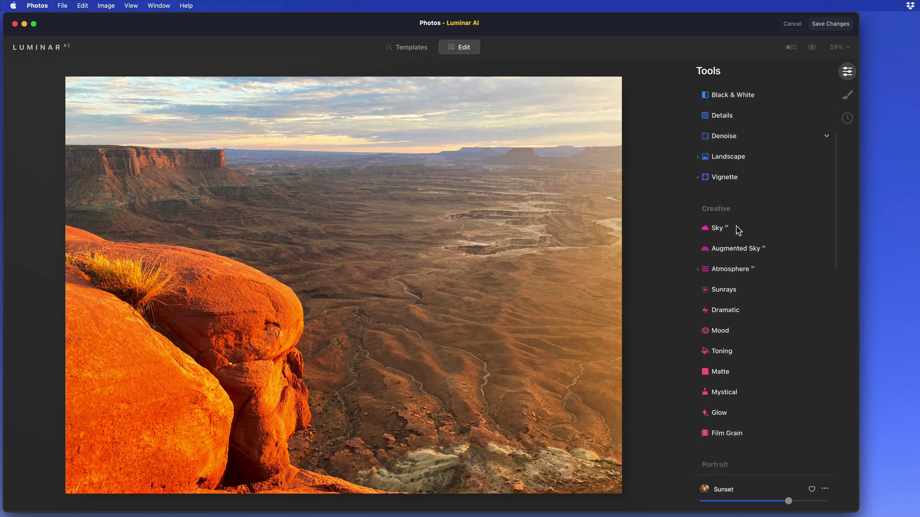
{"action": "left_click", "coordinate": [739, 231]}
- Try the Dramatic Sky 4 and Dramatic Sunset 5 skies, then reset to the original sky
{"action": "left_click", "coordinate": [762, 254]}
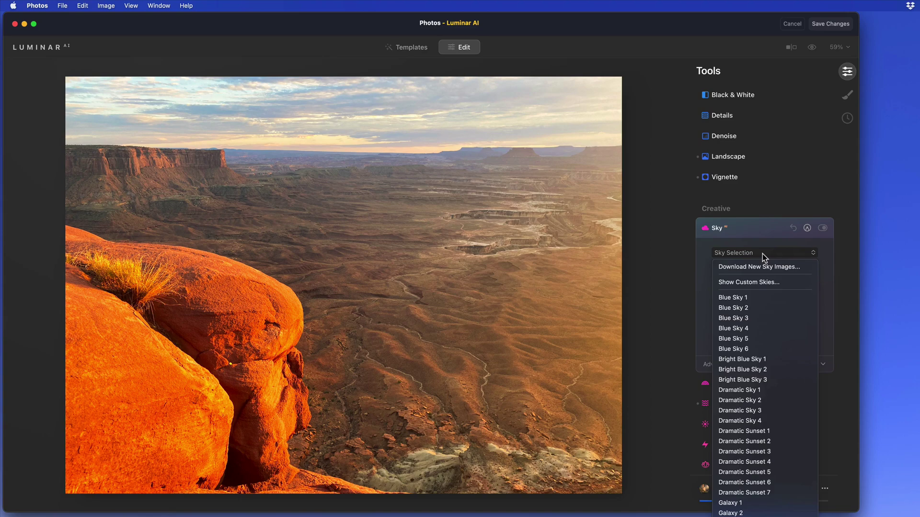
{"action": "left_click", "coordinate": [750, 421]}
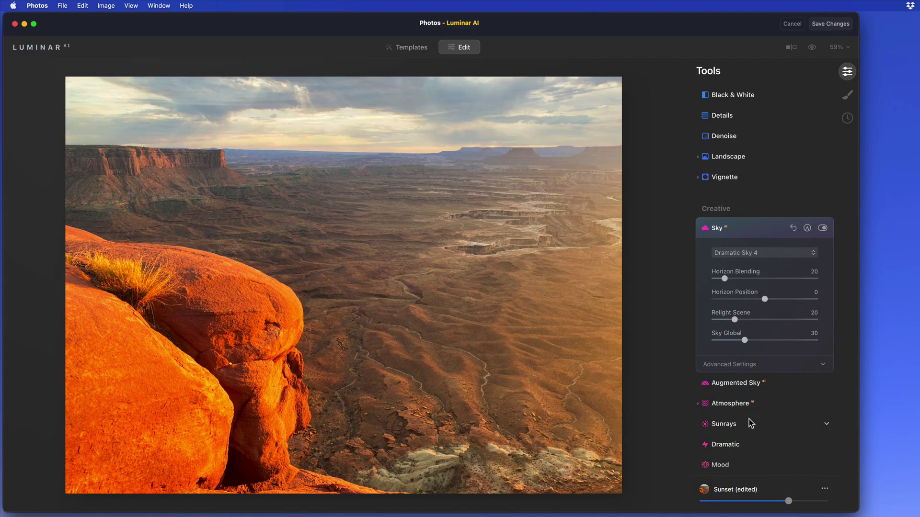
{"action": "left_click", "coordinate": [751, 256]}
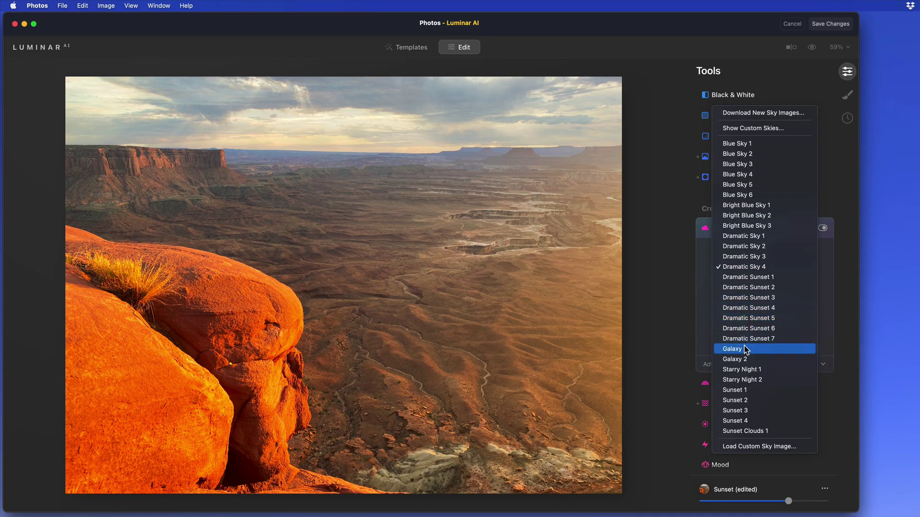
{"action": "left_click", "coordinate": [748, 318]}
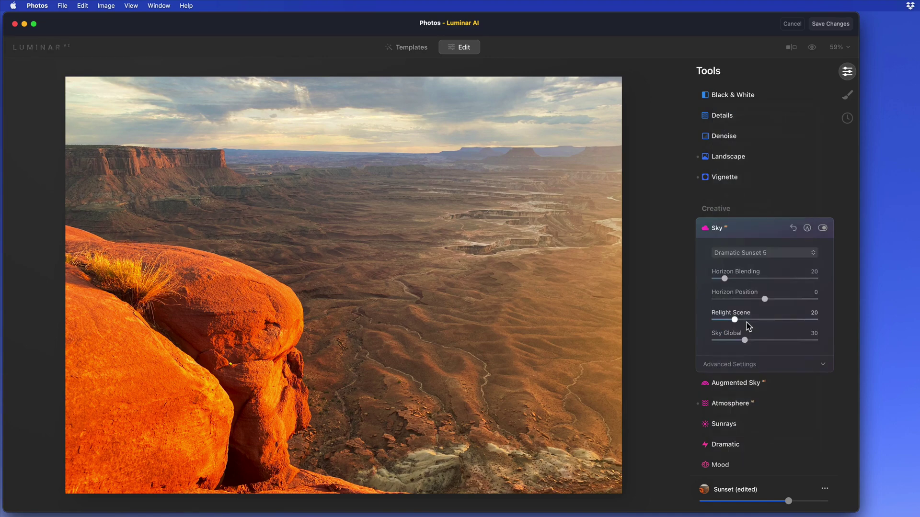
{"action": "left_click", "coordinate": [792, 228]}
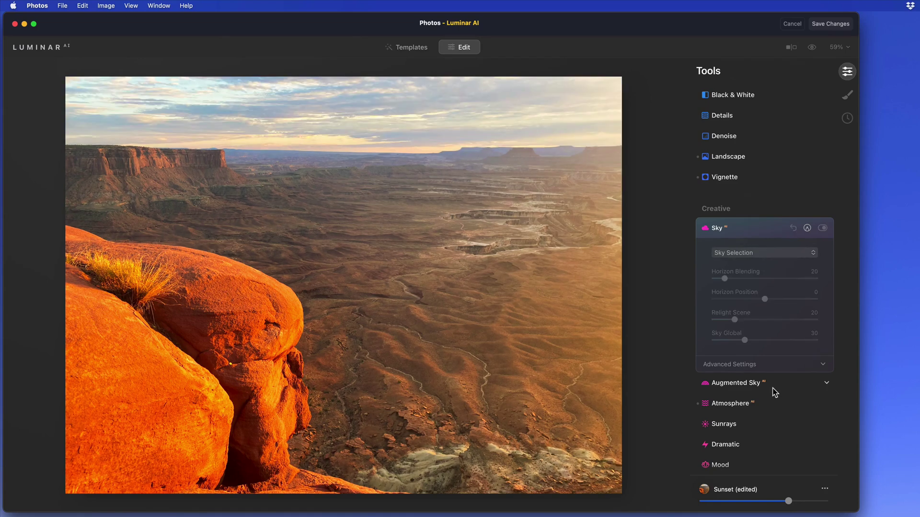
- Add Sunrays with Sun Glow Radius 53 and Penetration 37
{"action": "left_click", "coordinate": [748, 424]}
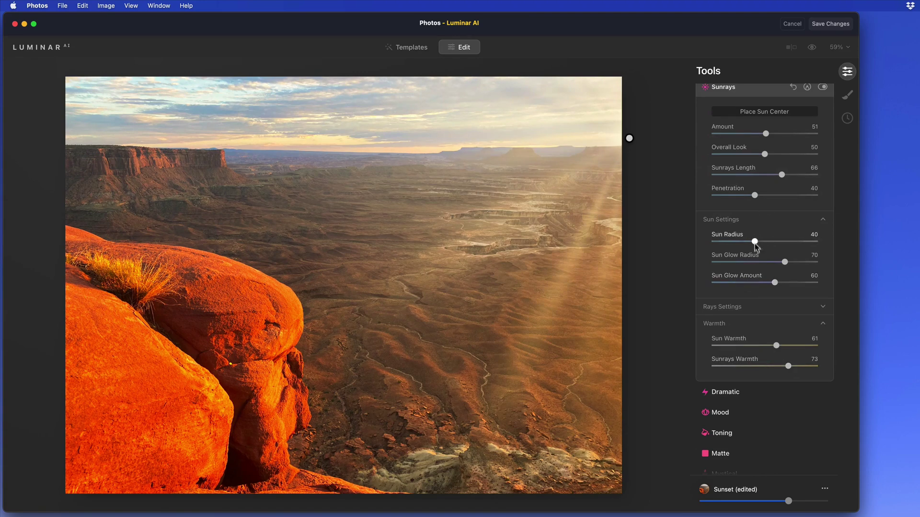
{"action": "left_click", "coordinate": [768, 262]}
{"action": "scroll", "coordinate": [769, 264], "scroll_direction": "up", "scroll_amount": 3}
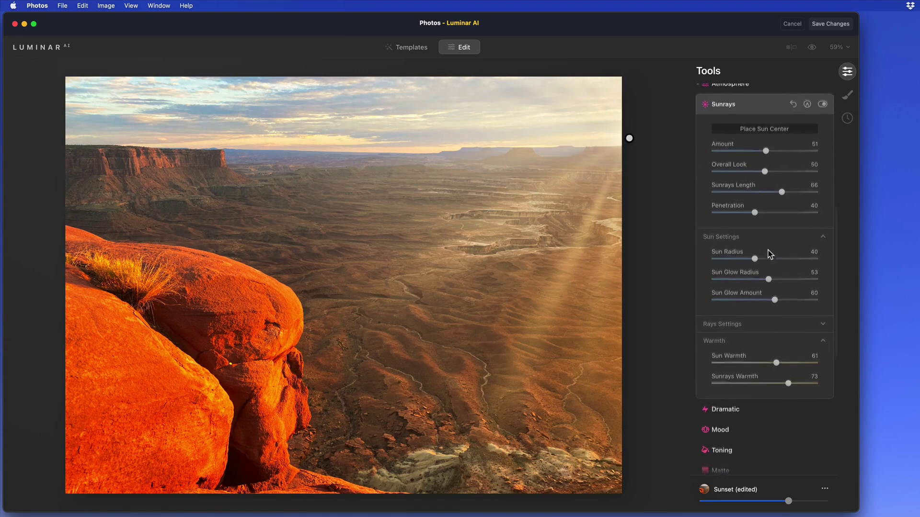
{"action": "left_click", "coordinate": [757, 221]}
{"action": "left_click_drag", "start_coordinate": [757, 222], "coordinate": [752, 223]}
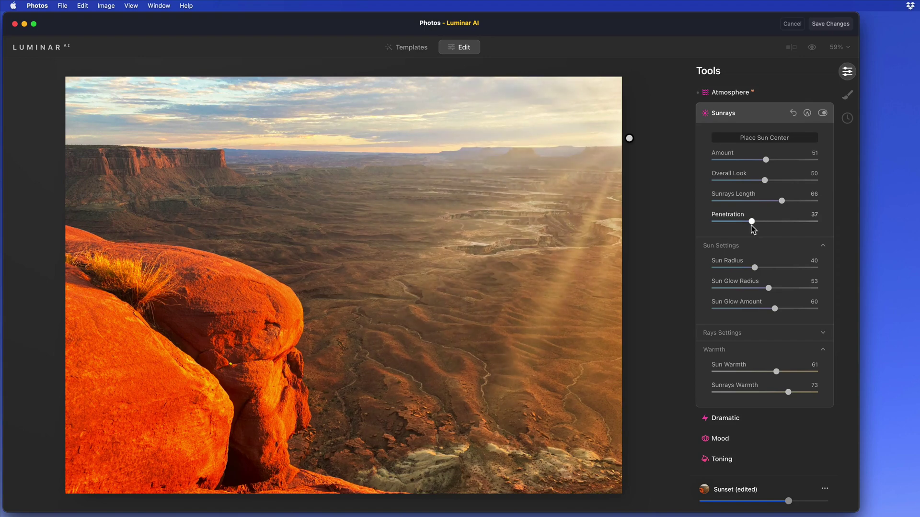
{"action": "scroll", "coordinate": [753, 229], "scroll_direction": "up", "scroll_amount": 3}
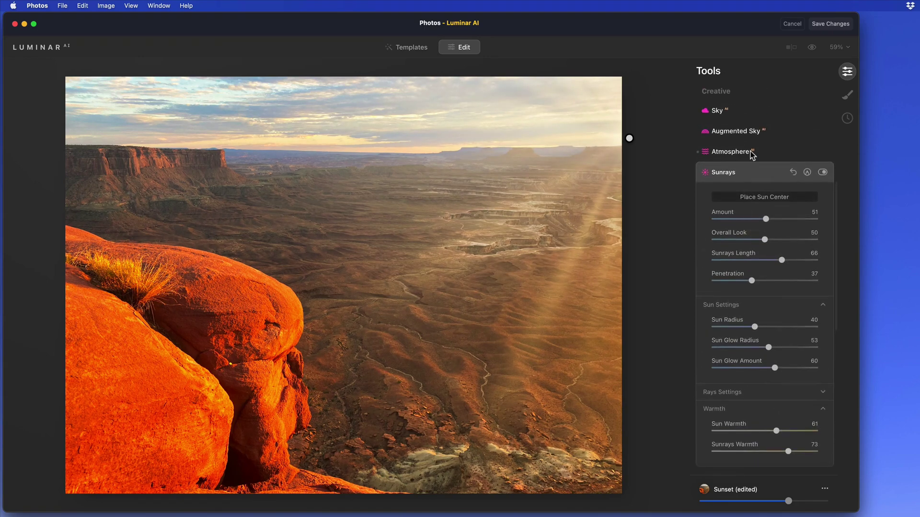
- Toggle between the original and edited canyon photo to compare the sun rays
{"action": "left_click", "coordinate": [812, 48]}
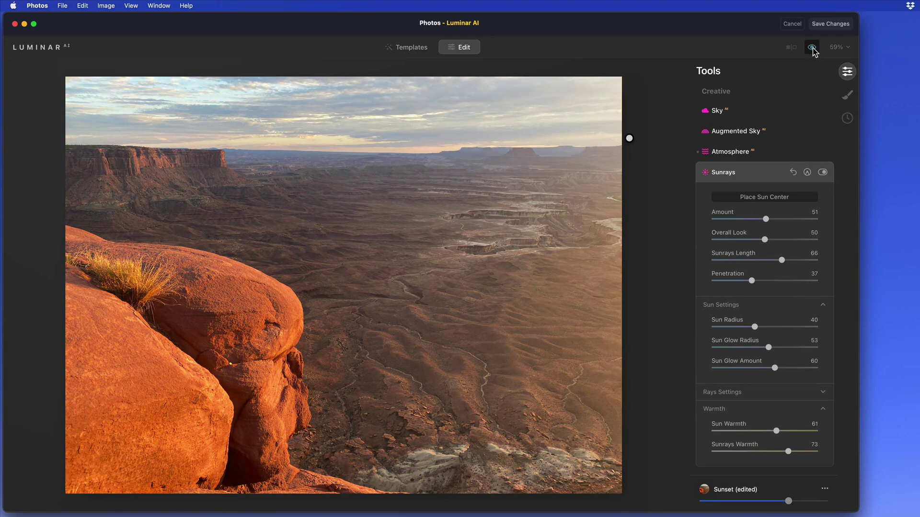
{"action": "left_click", "coordinate": [812, 48]}
{"action": "left_click", "coordinate": [811, 48]}
{"action": "left_click", "coordinate": [812, 47]}
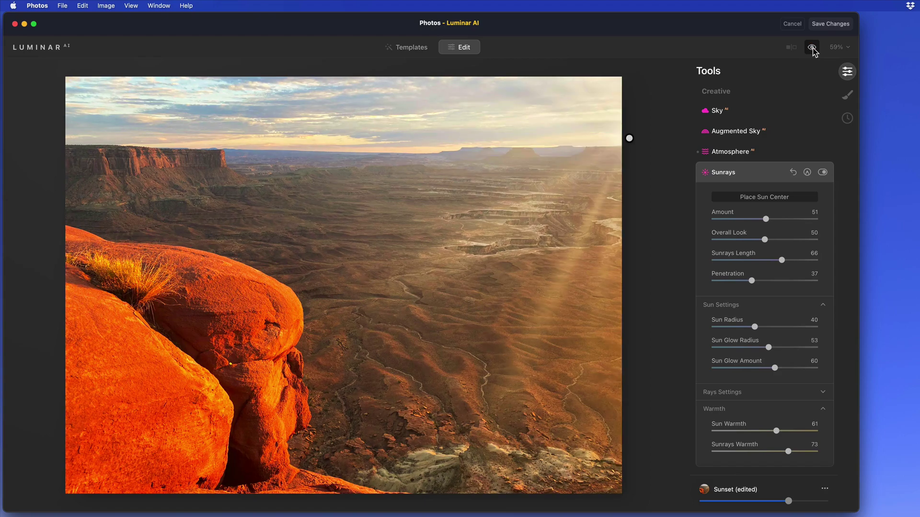
{"action": "left_click", "coordinate": [812, 47]}
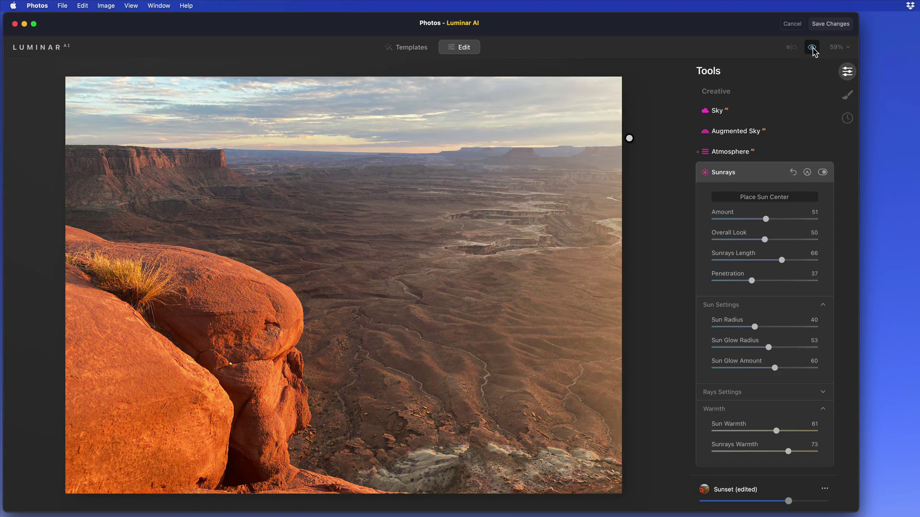
{"action": "left_click", "coordinate": [812, 48]}
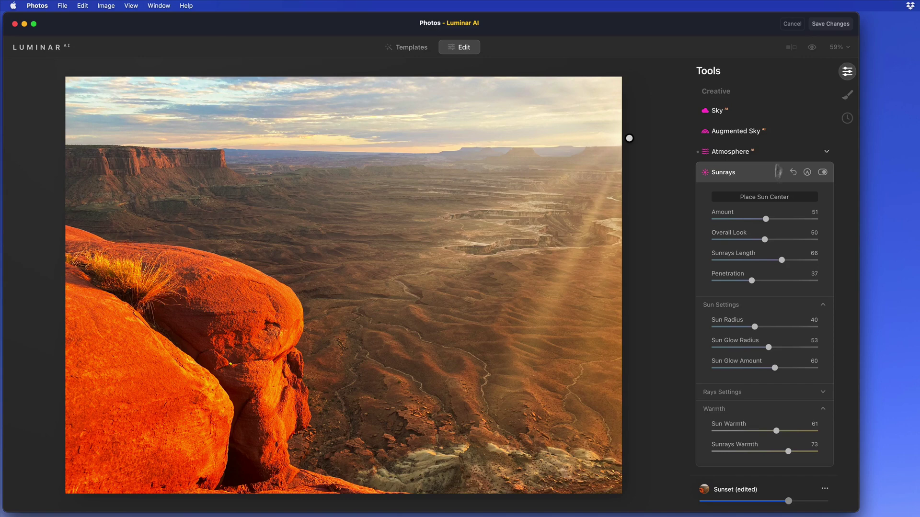
- Lower the sun rays Amount to 27 and compare before and after again
{"action": "left_click_drag", "start_coordinate": [765, 219], "coordinate": [741, 220]}
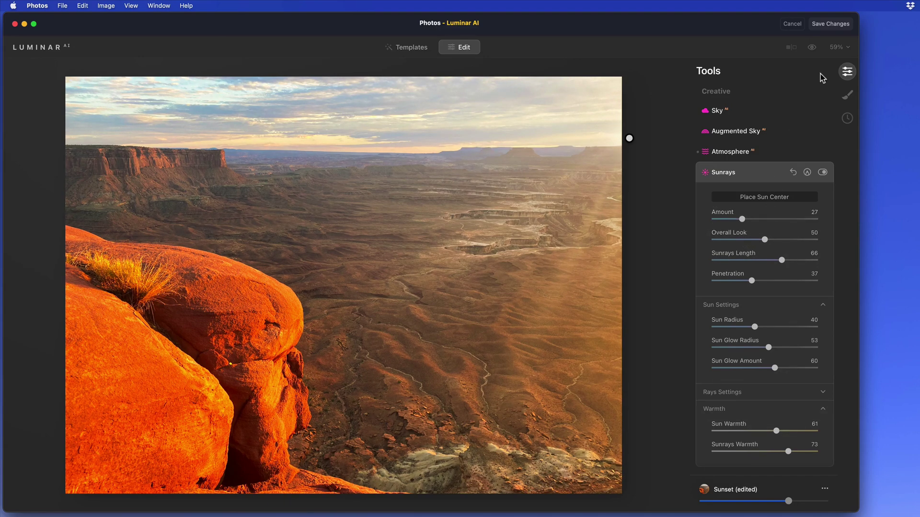
{"action": "left_click", "coordinate": [812, 48]}
{"action": "left_click", "coordinate": [815, 48]}
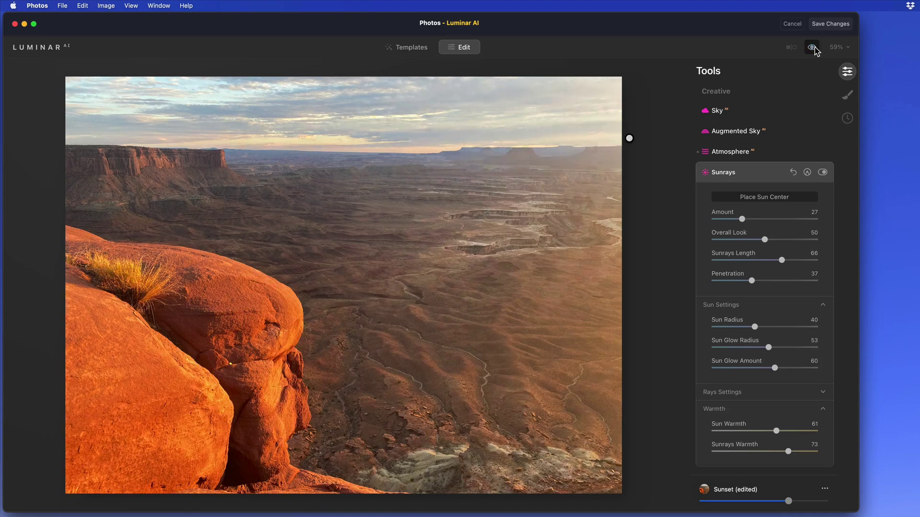
{"action": "left_click", "coordinate": [816, 49]}
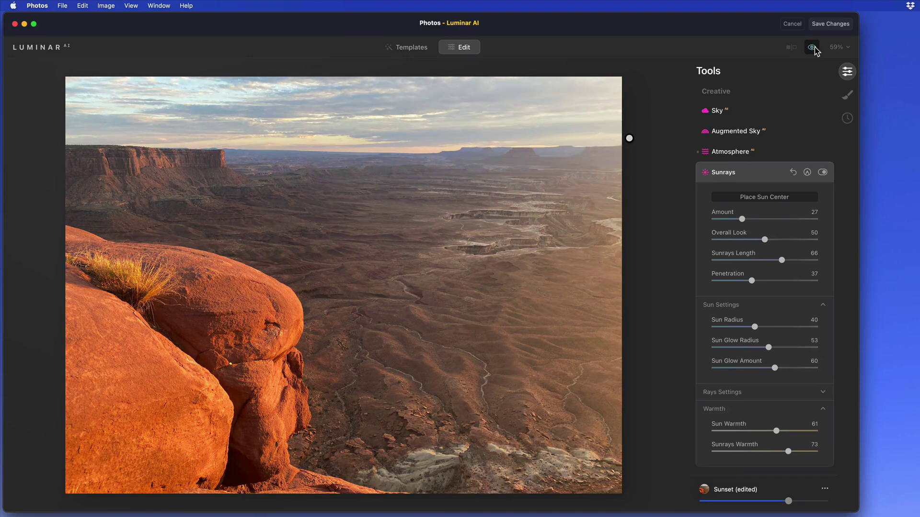
{"action": "left_click", "coordinate": [815, 49]}
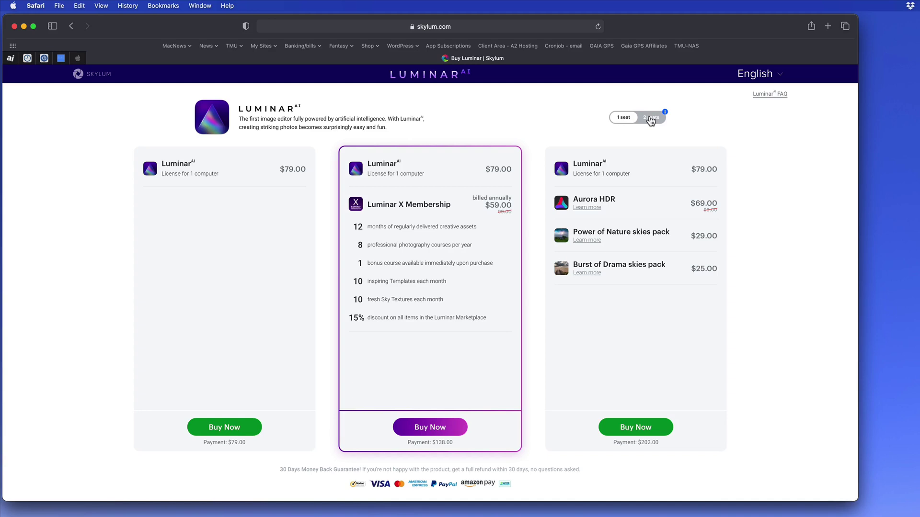
- Switch the Buy Luminar page to 2 seats, showing Luminar AI at $99.00
{"action": "left_click", "coordinate": [650, 119]}
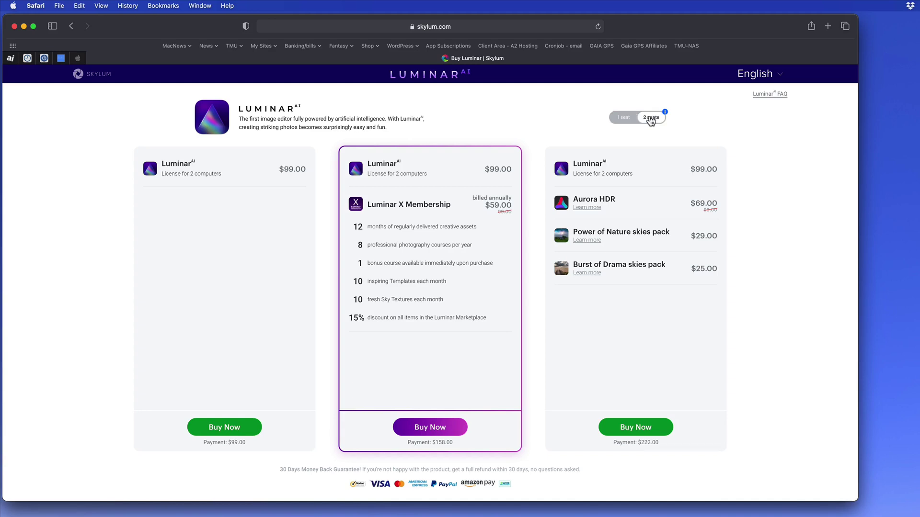